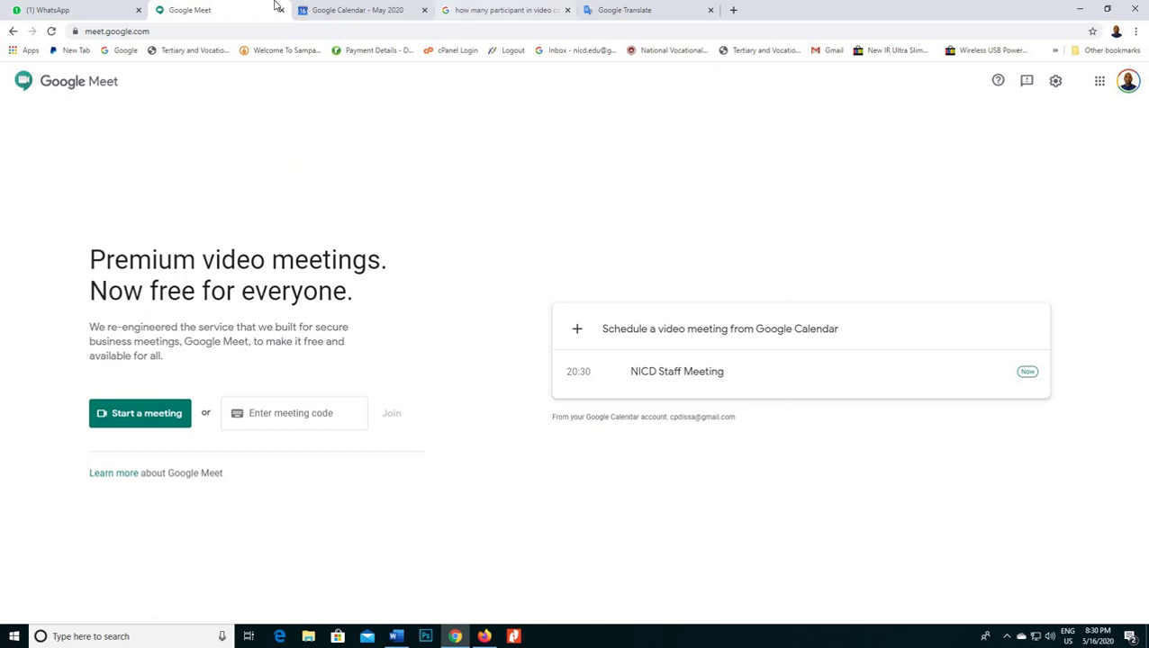
# Review the open WhatsApp, Google Meet, Calendar and Translate pages and the search result about Google Meet's participant limit.
pyautogui.click(101, 11)
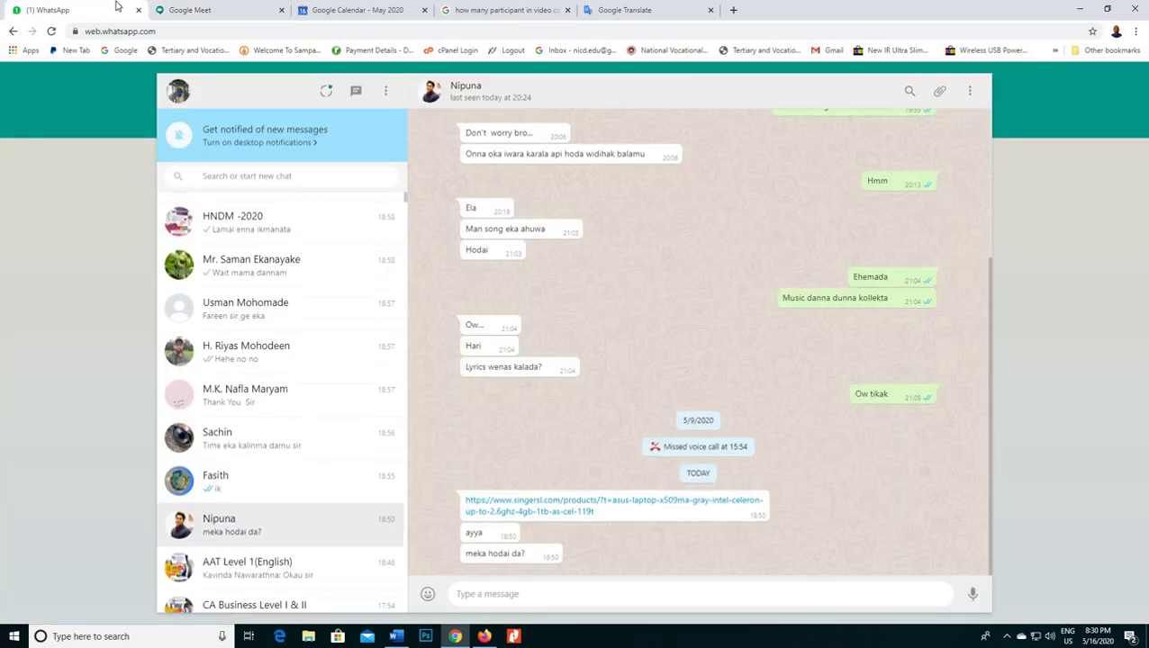
pyautogui.click(200, 9)
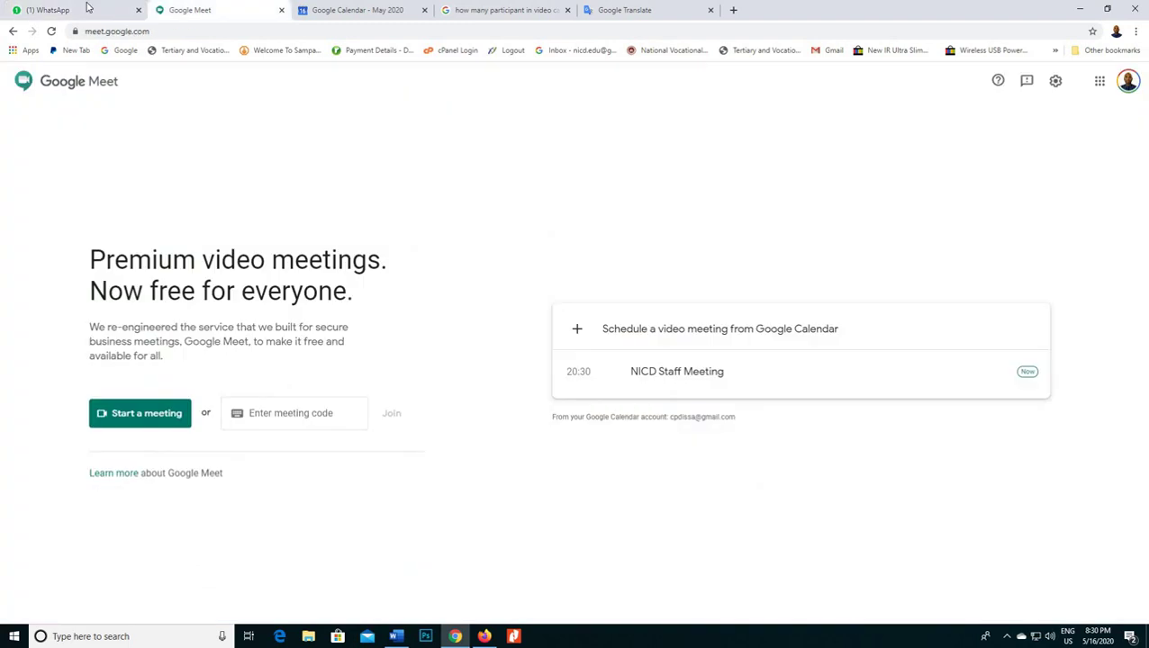
pyautogui.click(88, 9)
pyautogui.click(236, 9)
pyautogui.click(389, 7)
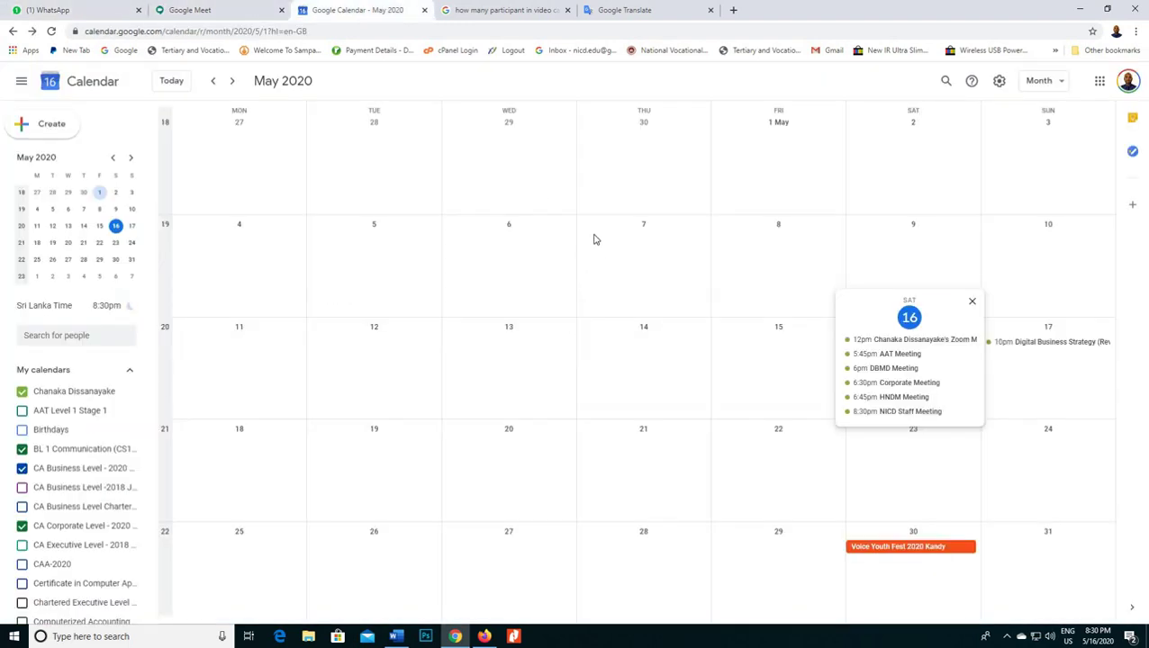
pyautogui.click(505, 10)
pyautogui.click(630, 10)
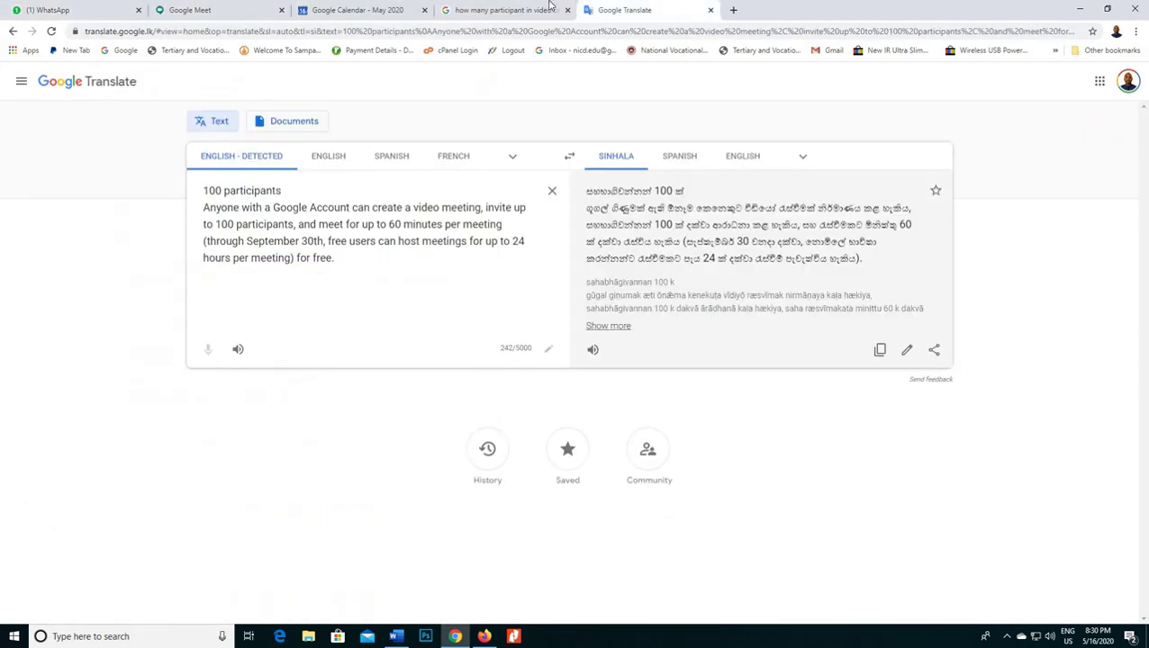
pyautogui.click(540, 10)
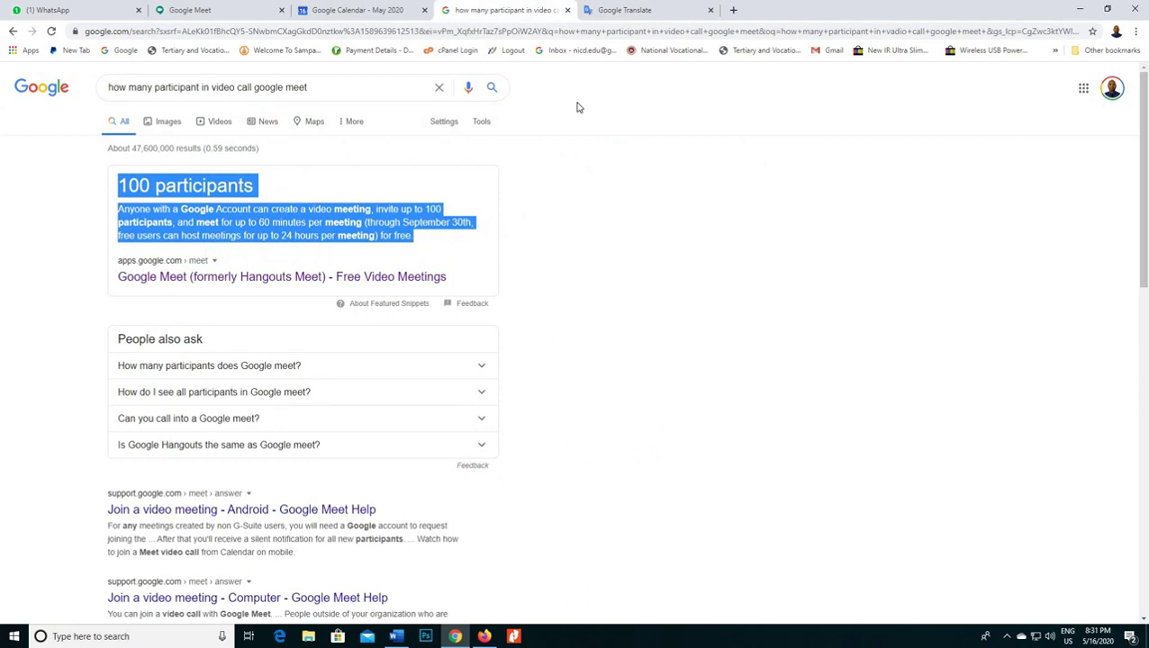
# Return to the Google Meet home page and look through the Google apps list for the Meet entry.
pyautogui.click(212, 10)
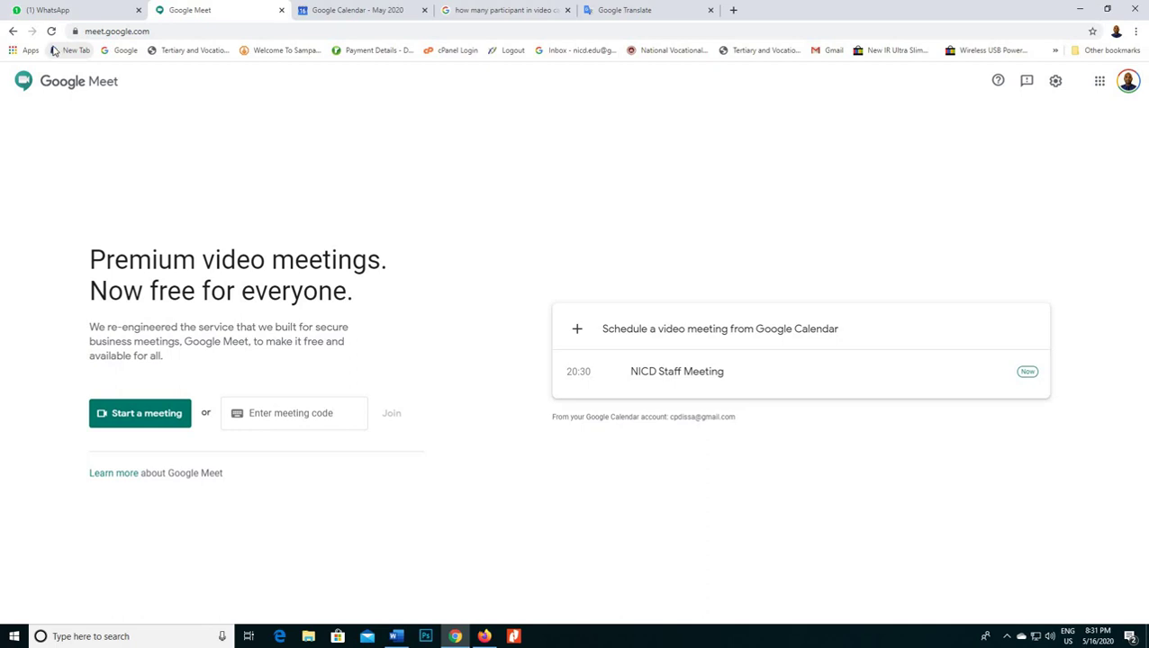
pyautogui.click(1100, 82)
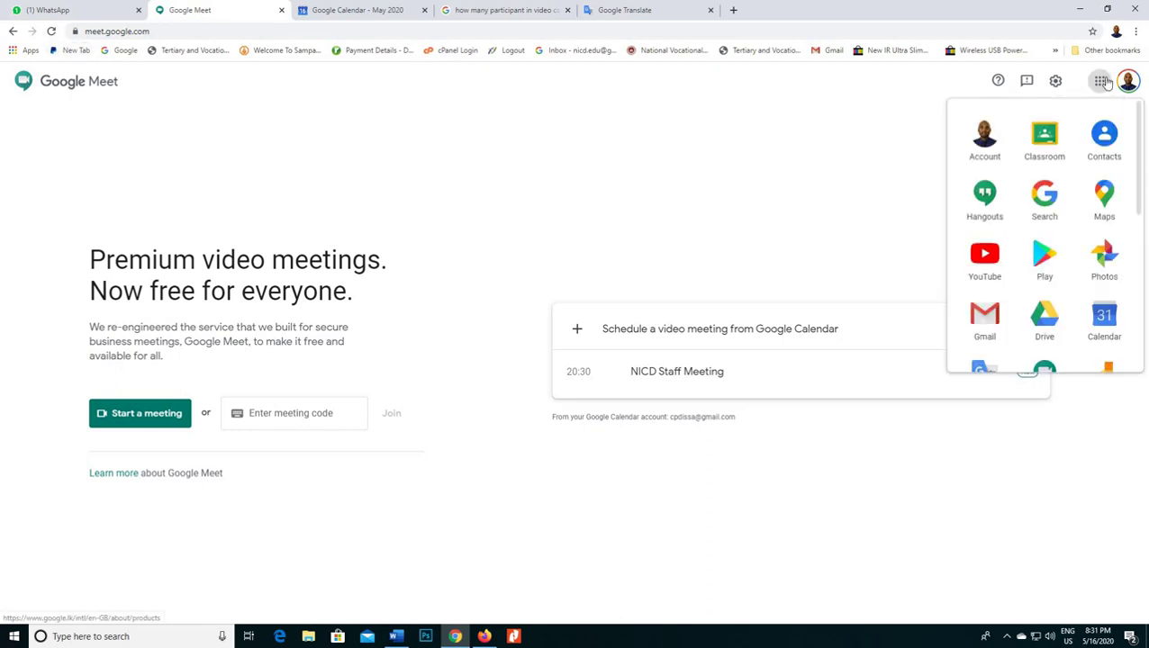
pyautogui.scroll(-2, 1140, 217)
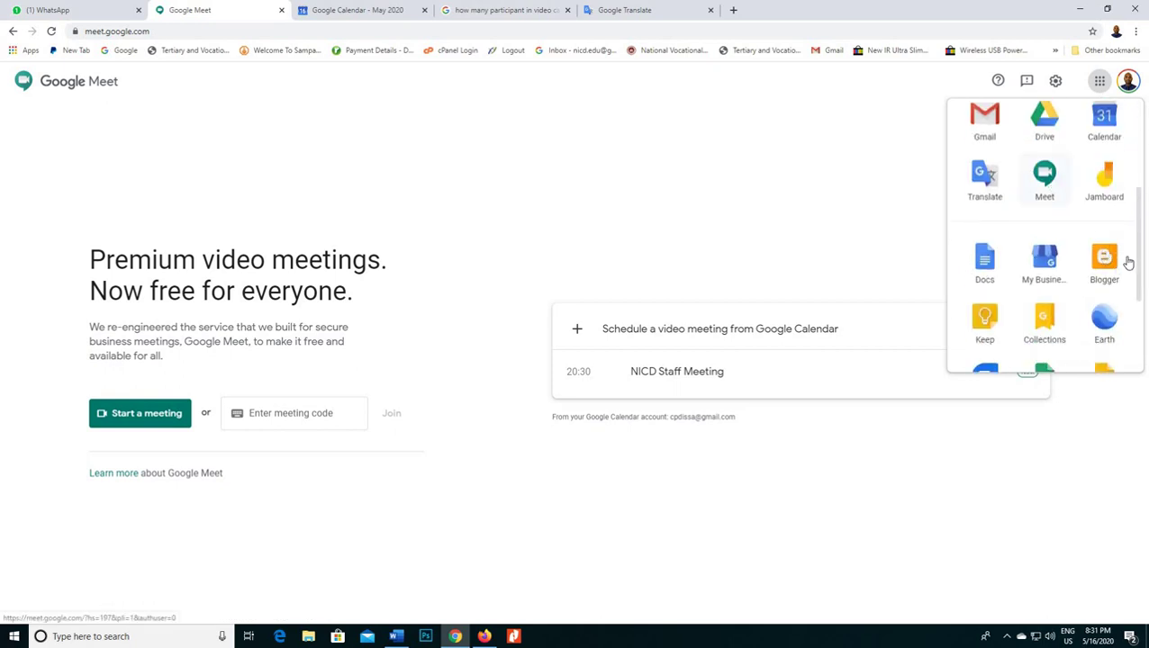
pyautogui.scroll(-1, 1144, 315)
pyautogui.scroll(-1, 1144, 315)
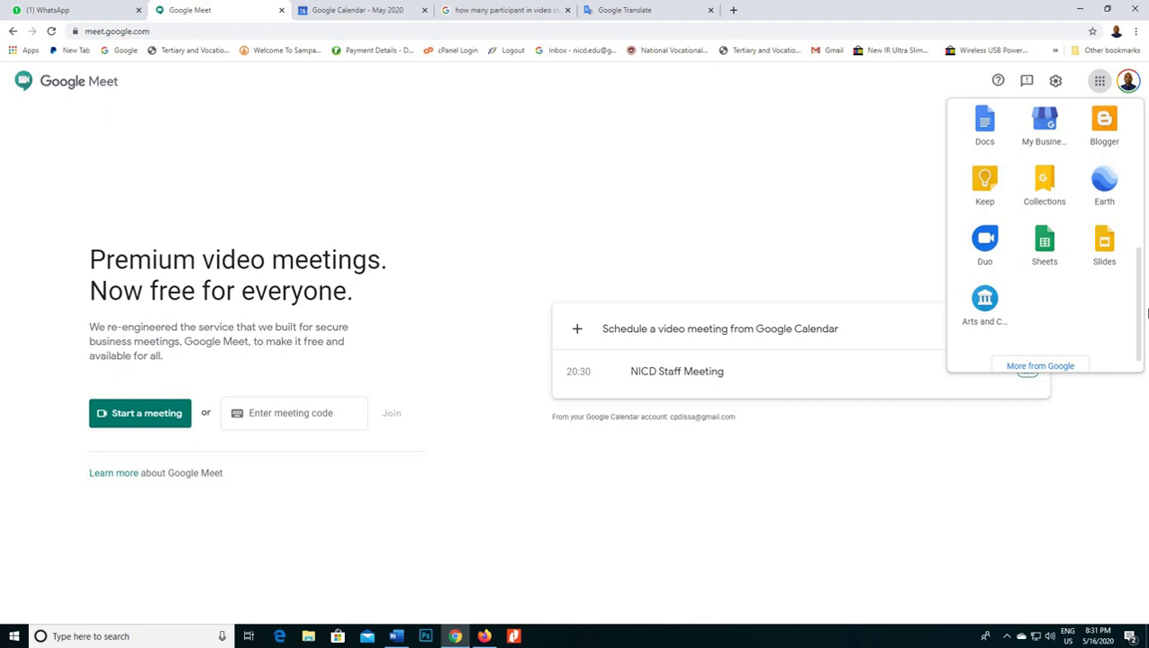
pyautogui.click(1100, 82)
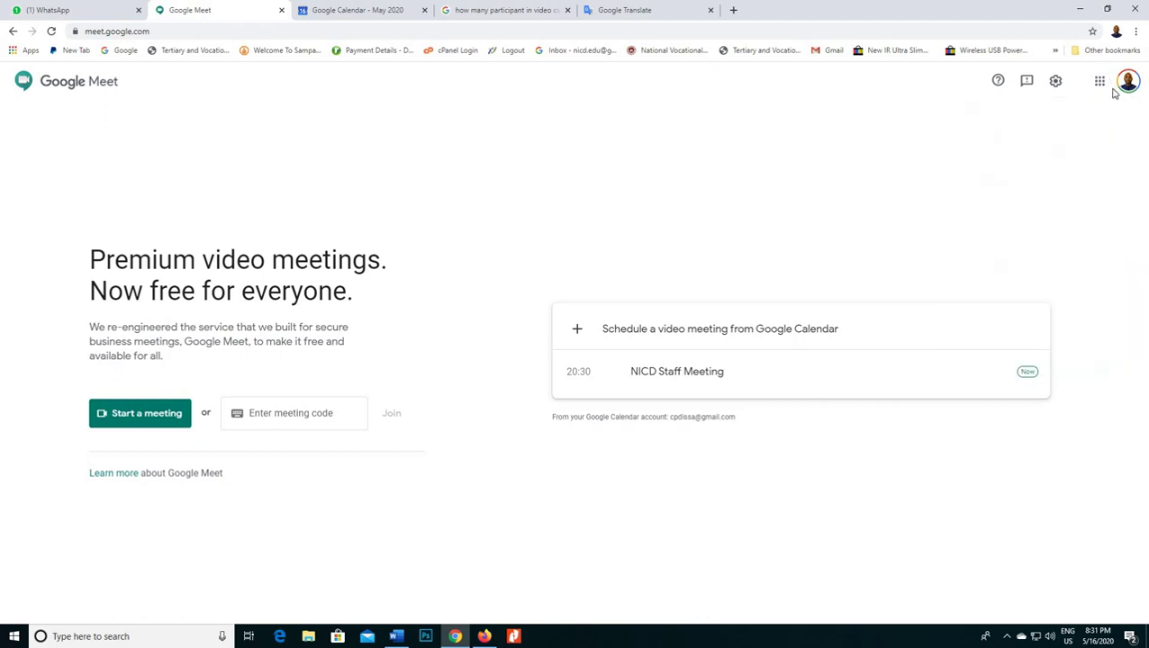
# Open the full Google products page from the end of the Google apps list.
pyautogui.click(1099, 81)
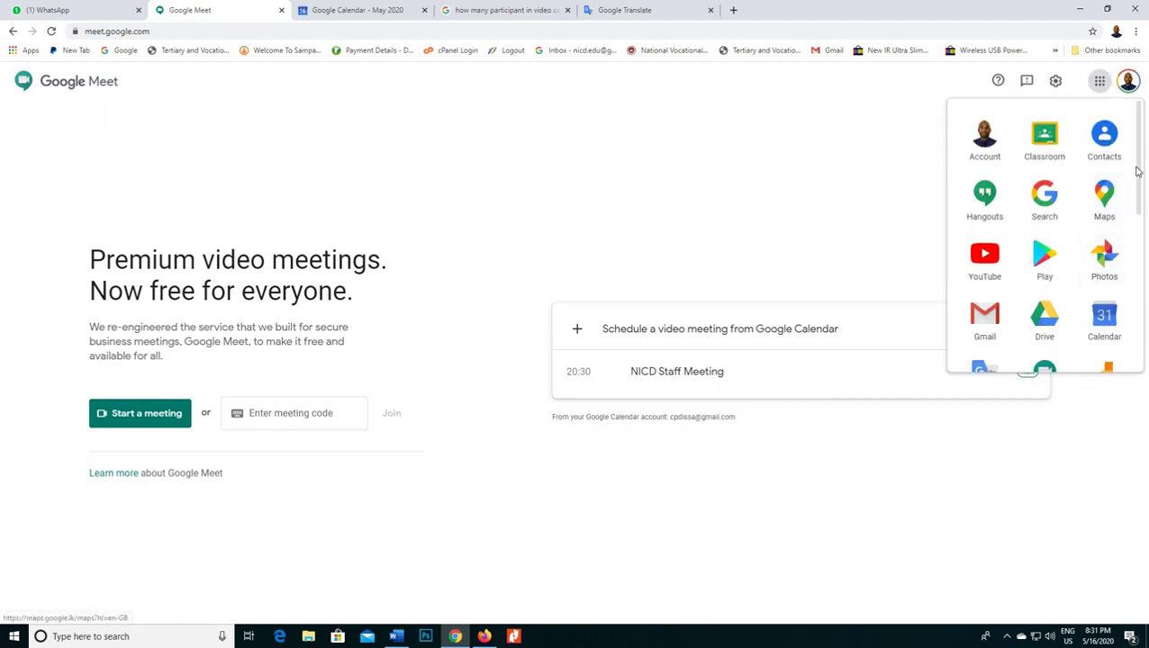
pyautogui.scroll(-5, 1140, 272)
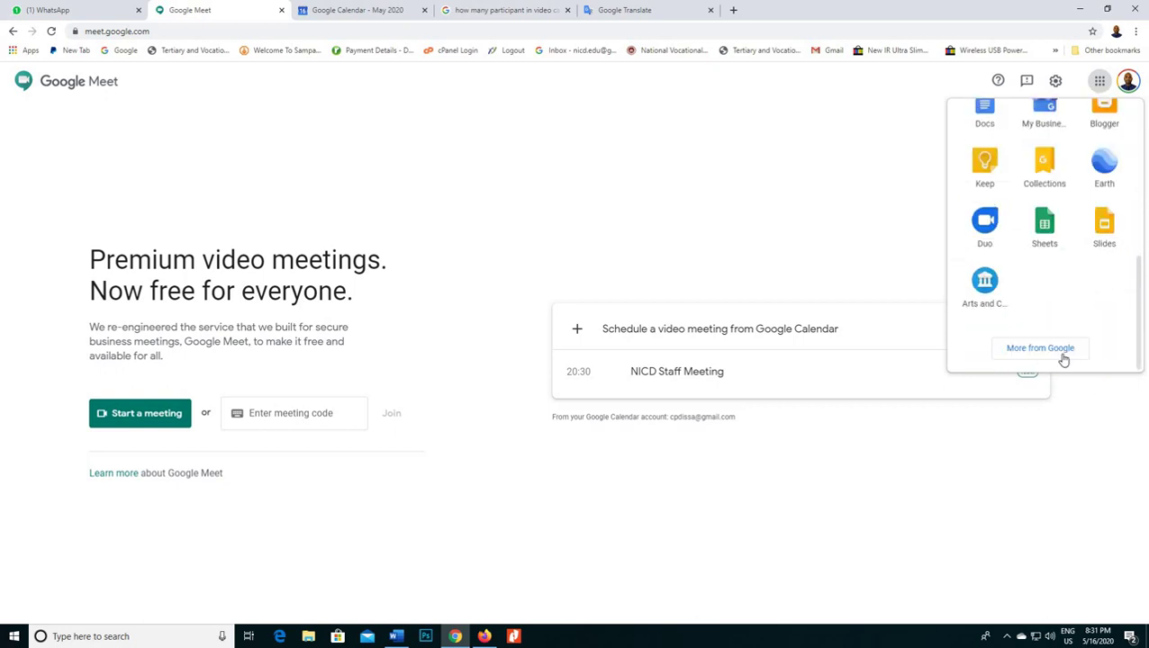
pyautogui.click(1063, 355)
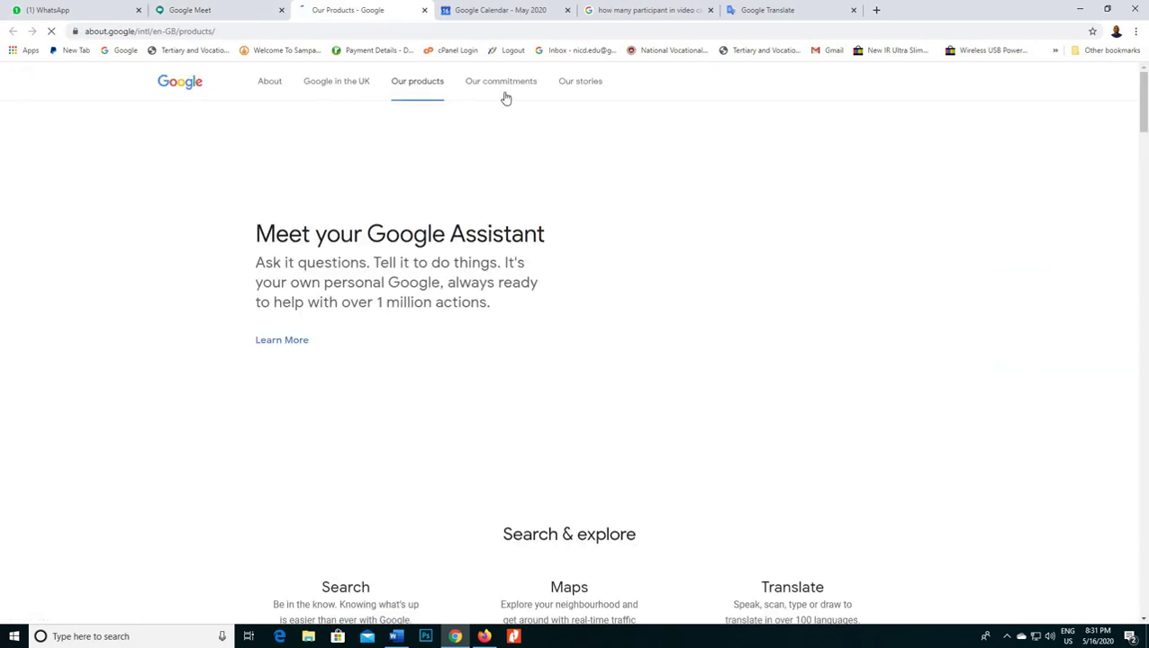
# Look over the start of the products page and the About and Google in the UK sections of the site.
pyautogui.scroll(-3, 647, 372)
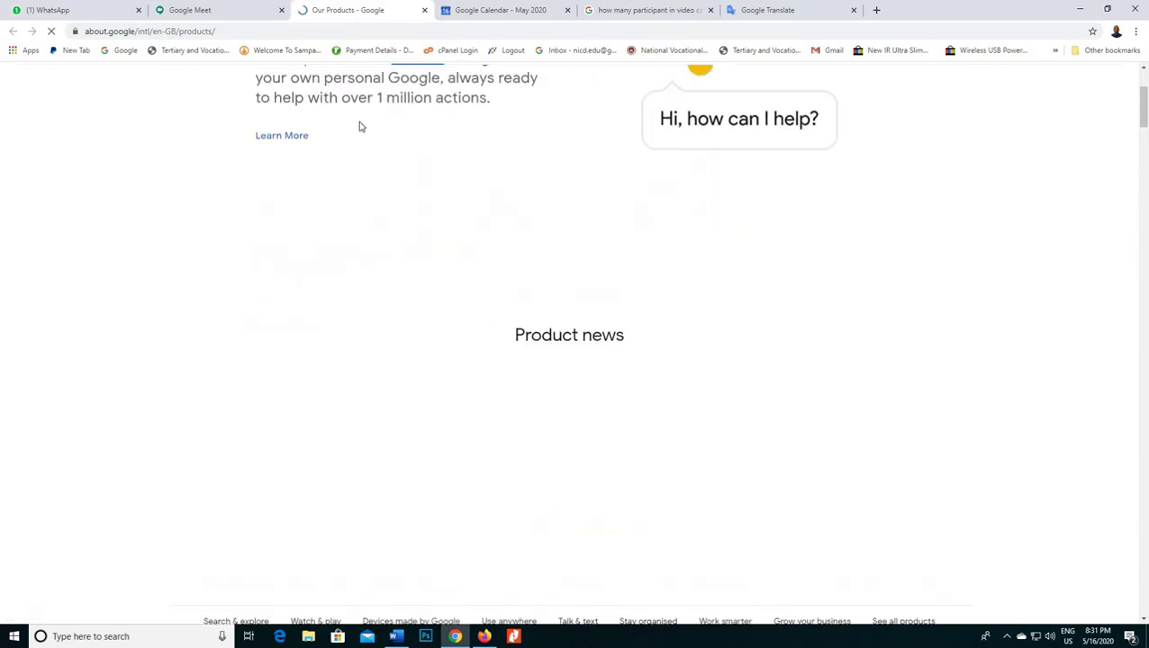
pyautogui.scroll(3, 359, 126)
pyautogui.click(267, 83)
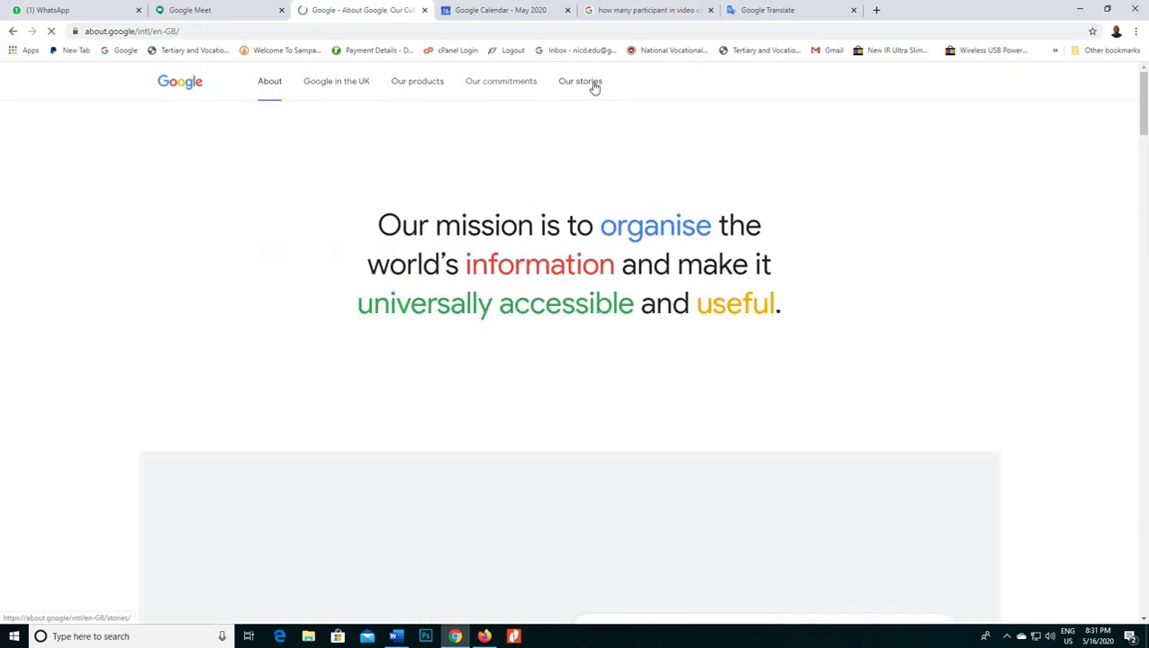
pyautogui.click(592, 84)
pyautogui.click(309, 84)
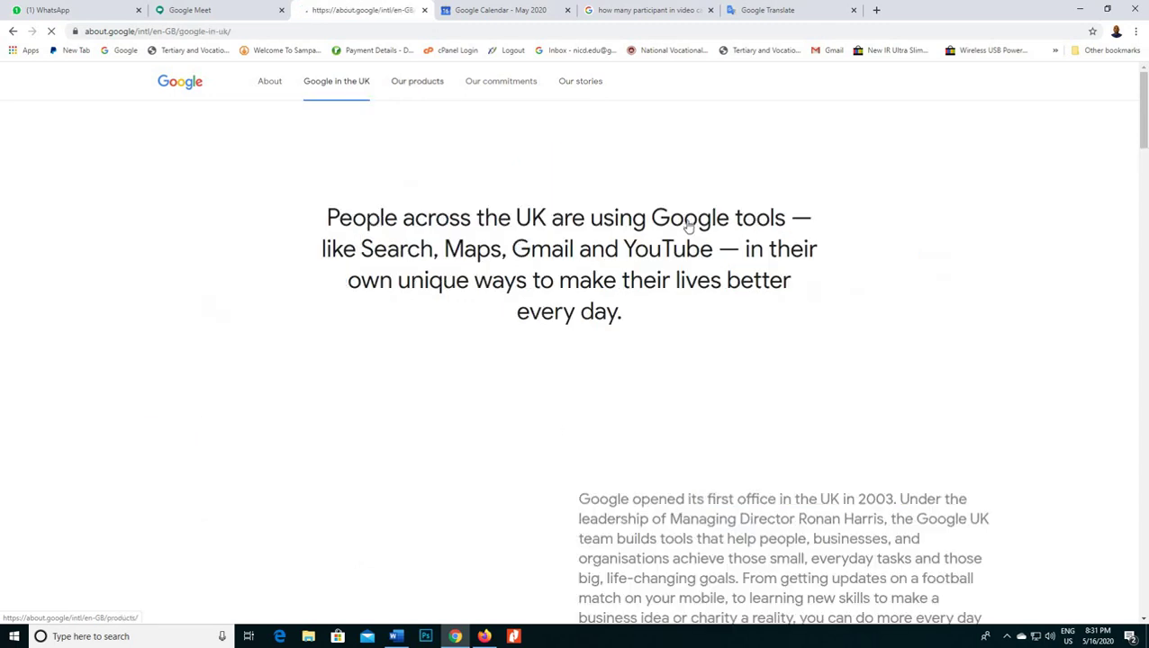
# Browse the product categories on the Our products page, from Product news through Work smarter to Grow your business.
pyautogui.scroll(-3, 536, 253)
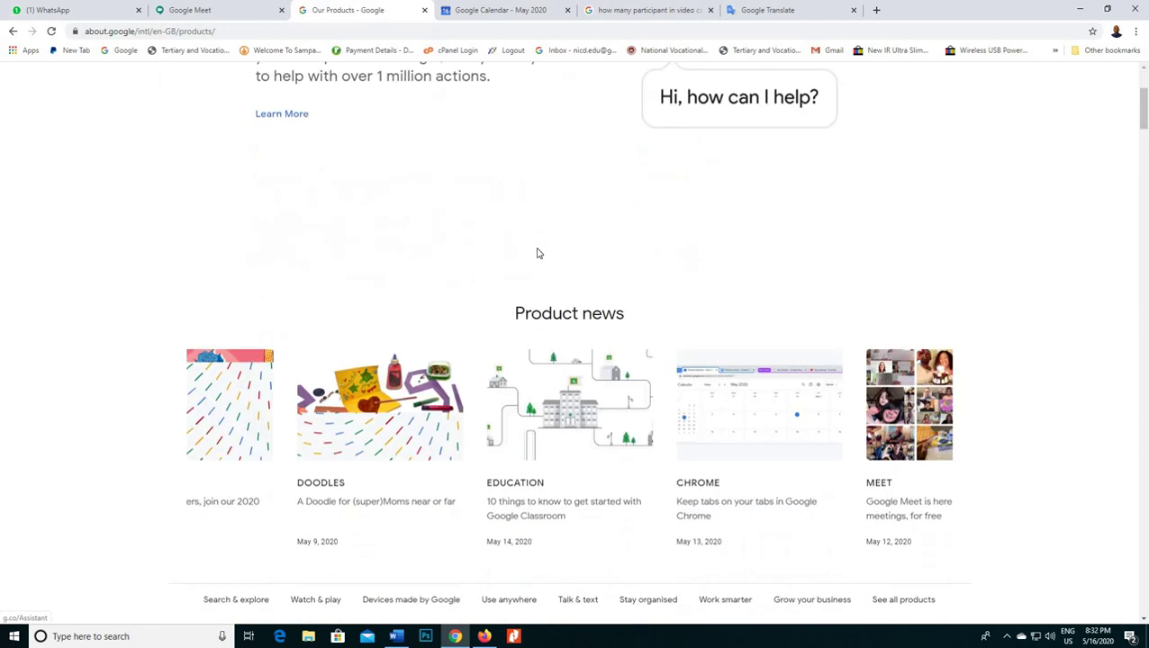
pyautogui.scroll(-5, 540, 261)
pyautogui.scroll(-15, 680, 334)
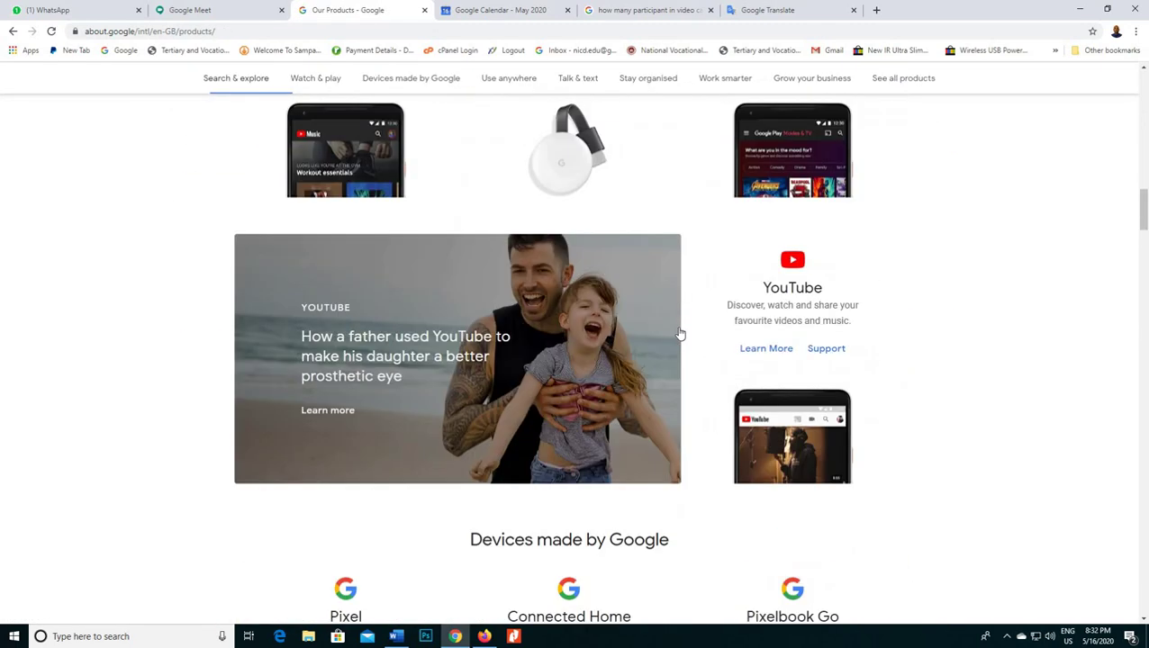
pyautogui.scroll(-10, 681, 336)
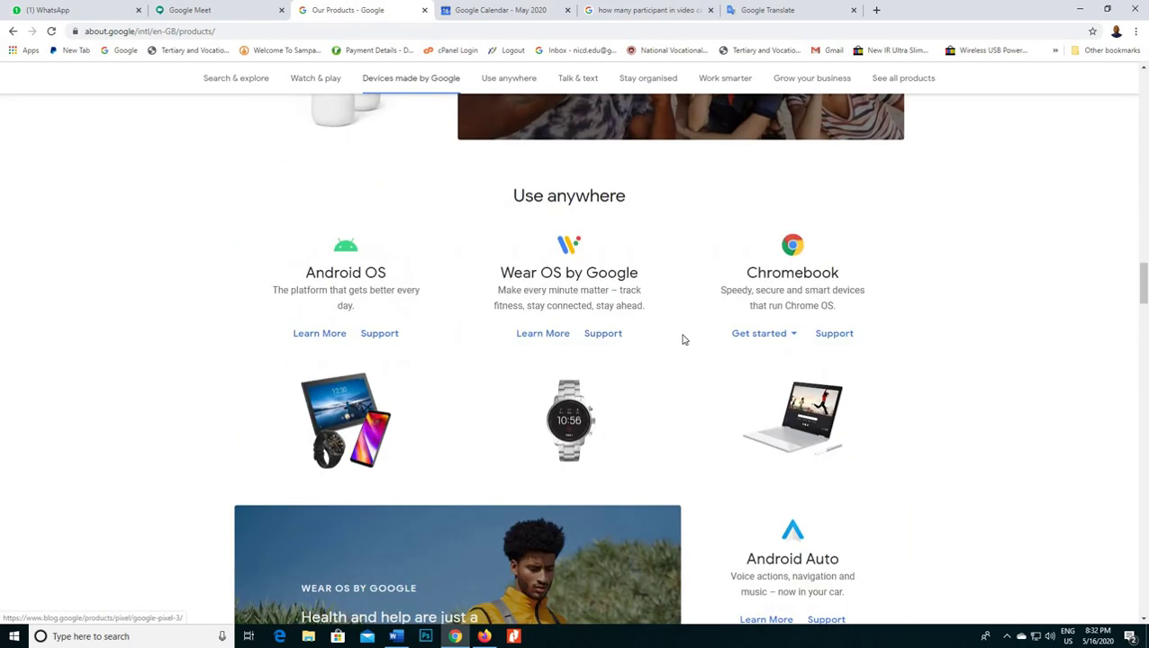
pyautogui.scroll(-10, 682, 340)
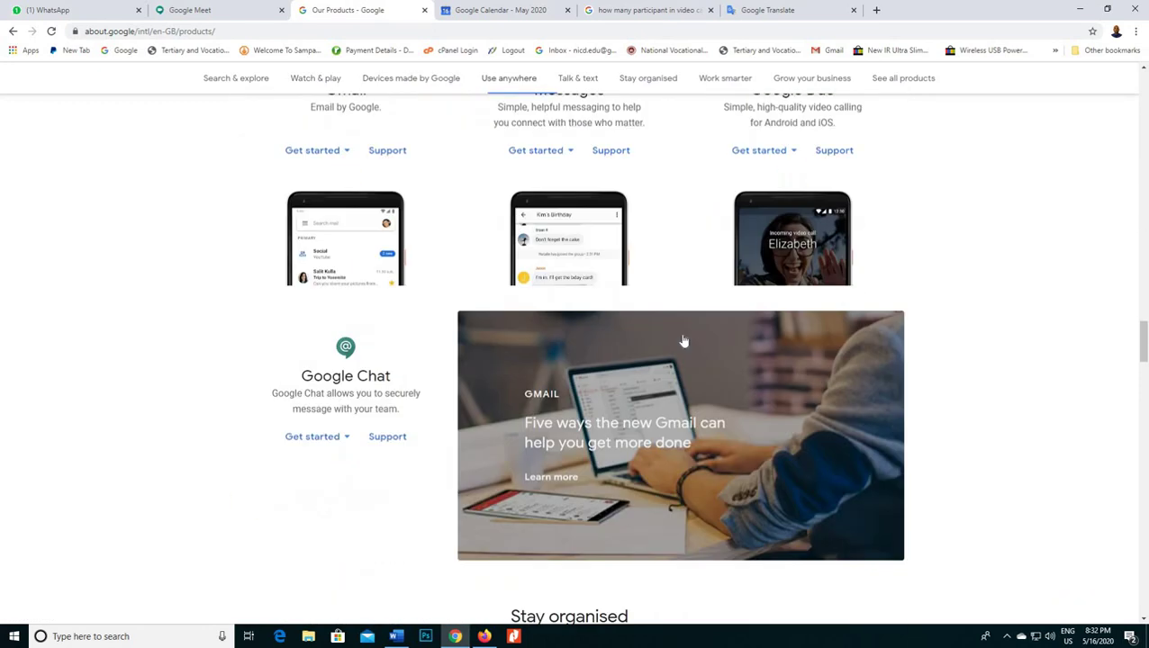
pyautogui.scroll(-6, 682, 339)
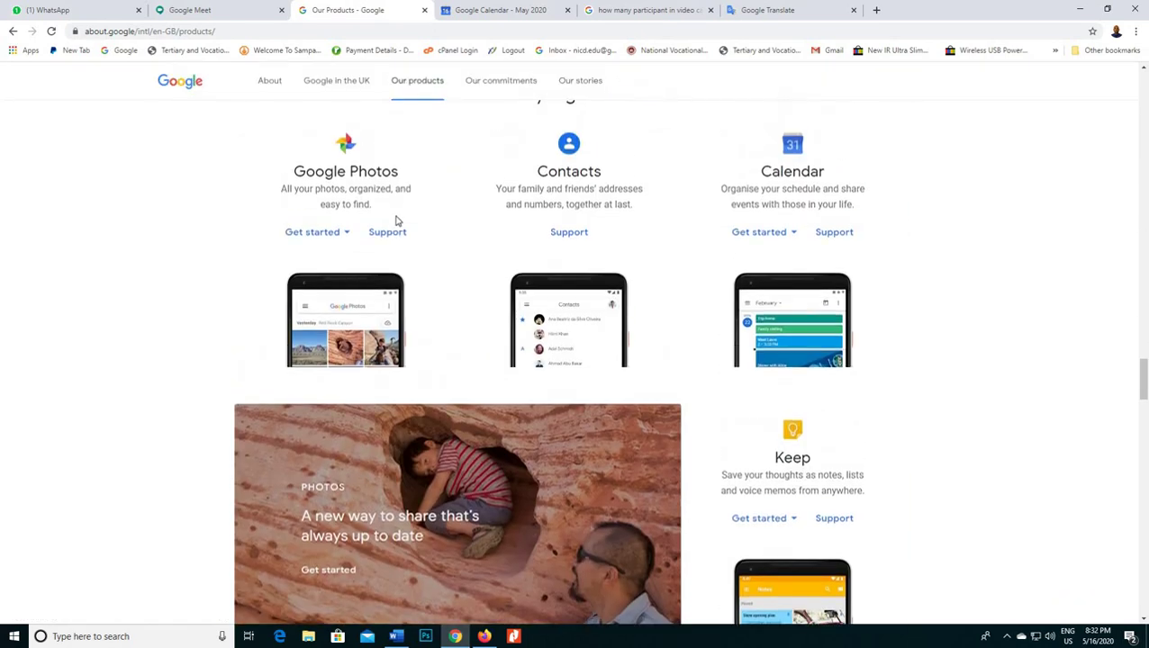
pyautogui.scroll(-3, 677, 236)
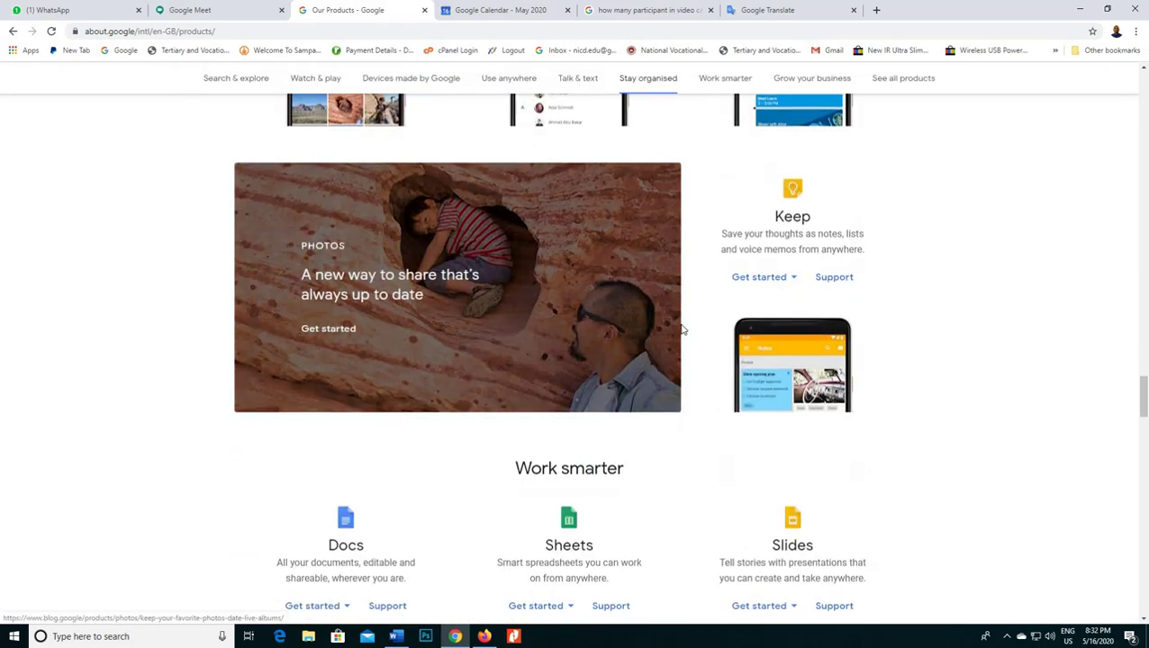
pyautogui.scroll(-13, 608, 316)
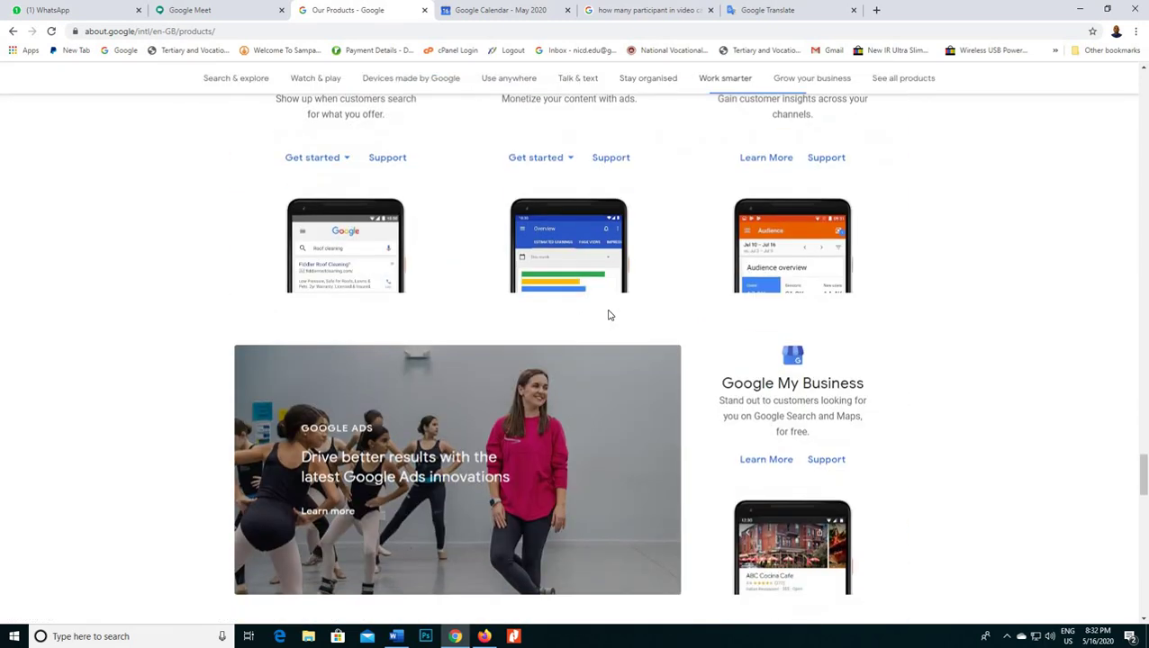
# Examine the See all products list to find Google Meet among the other Google services.
pyautogui.scroll(-8, 607, 315)
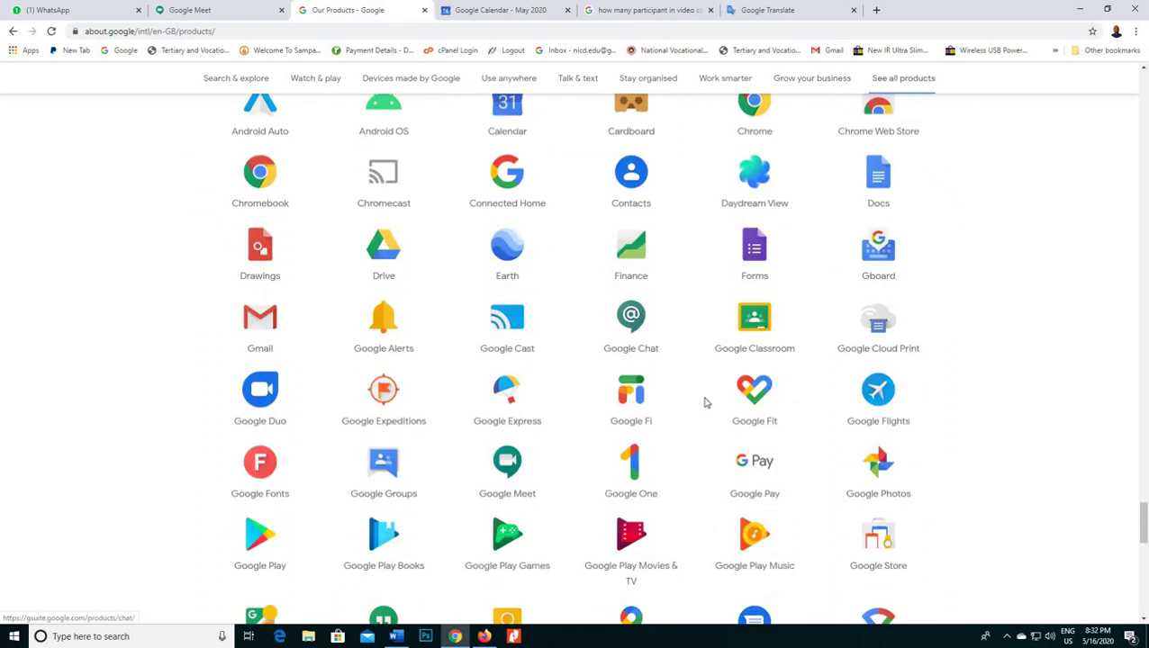
pyautogui.scroll(-2, 467, 513)
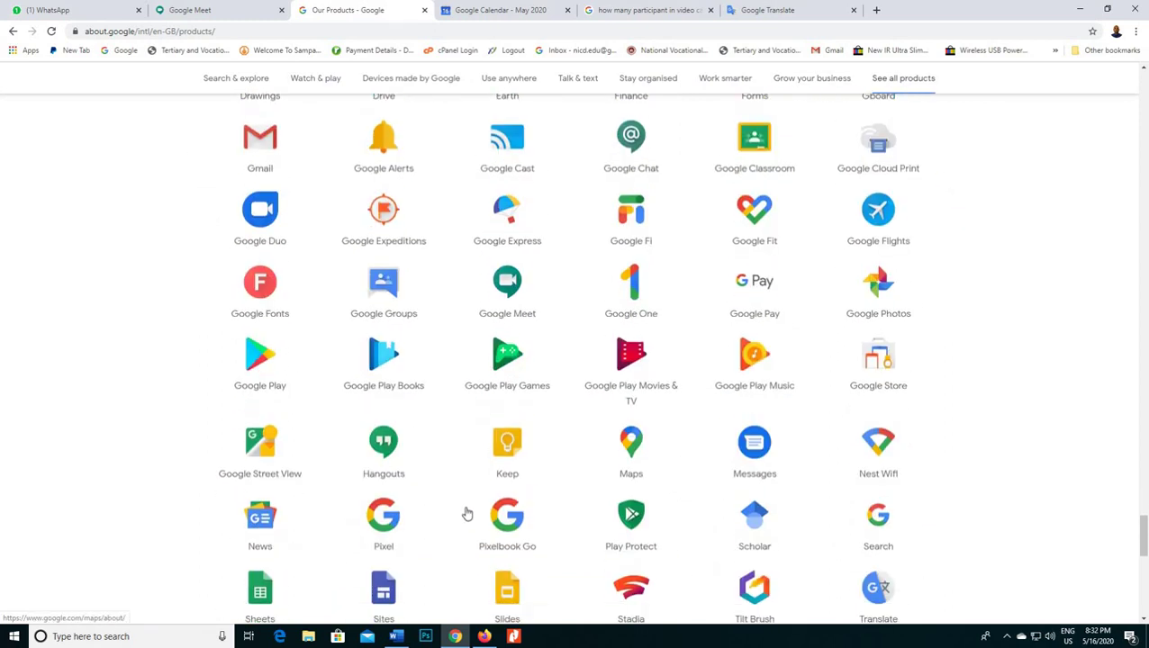
pyautogui.scroll(-2, 531, 529)
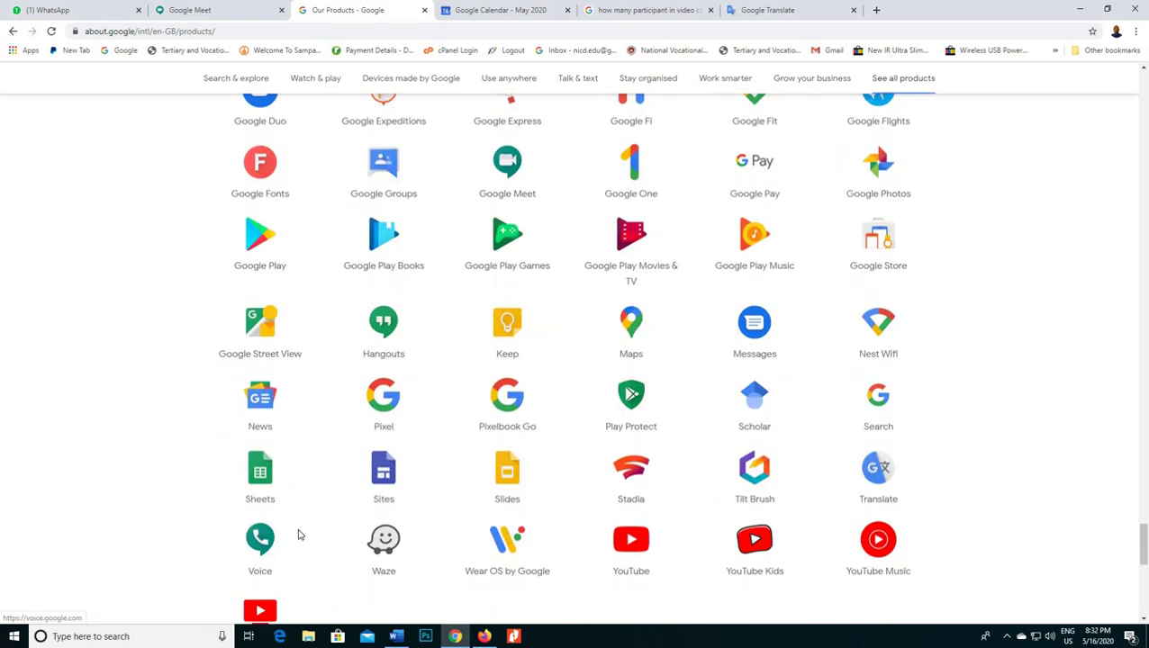
pyautogui.scroll(-1, 335, 531)
pyautogui.scroll(4, 669, 497)
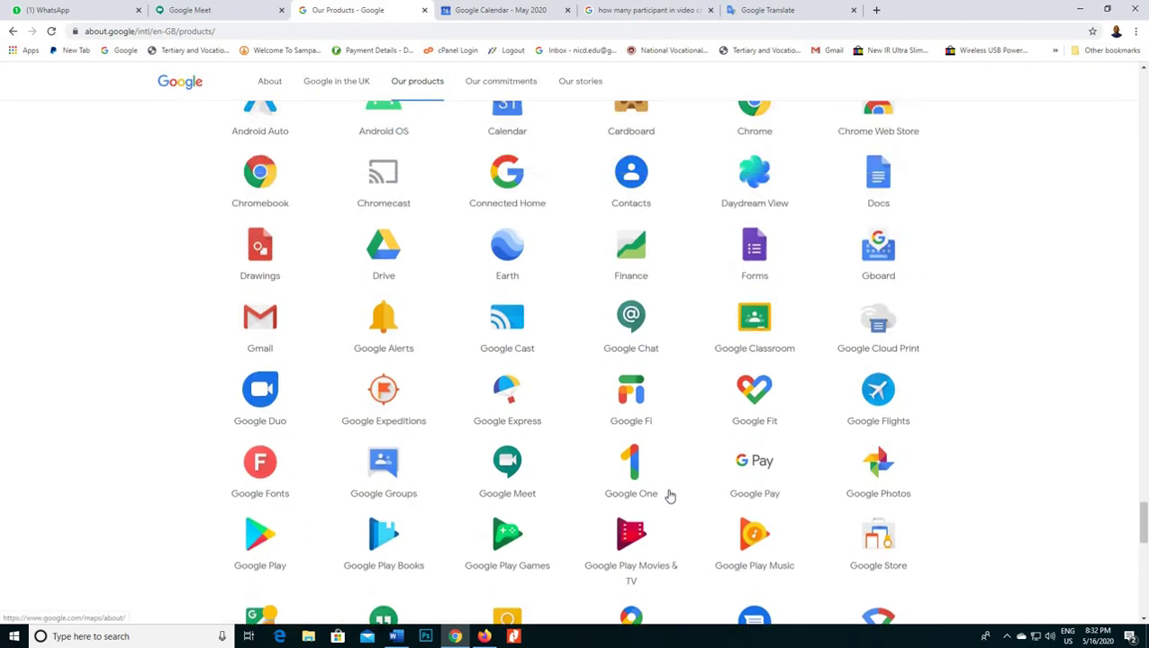
pyautogui.scroll(2, 559, 381)
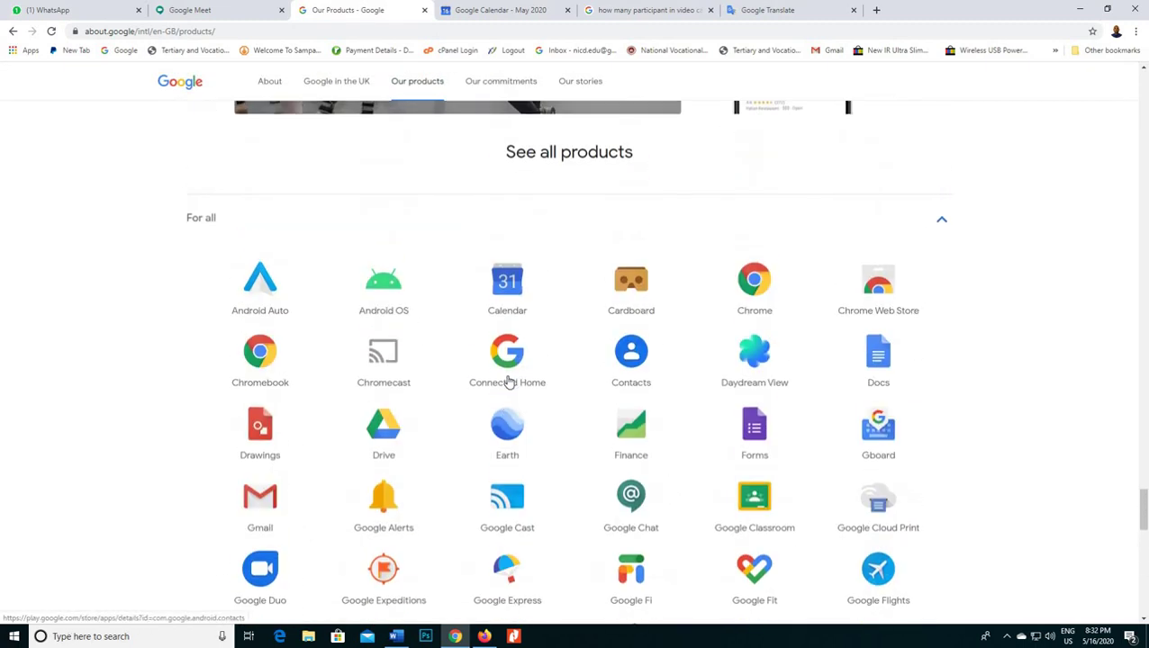
pyautogui.scroll(-4, 509, 383)
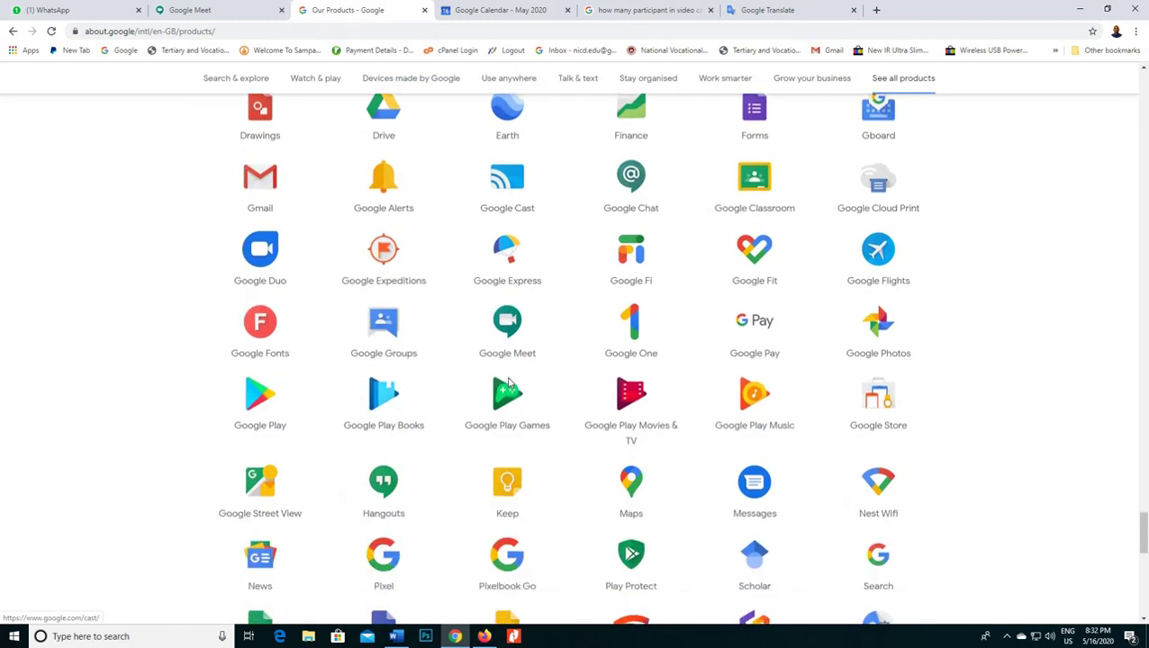
pyautogui.scroll(-1, 509, 383)
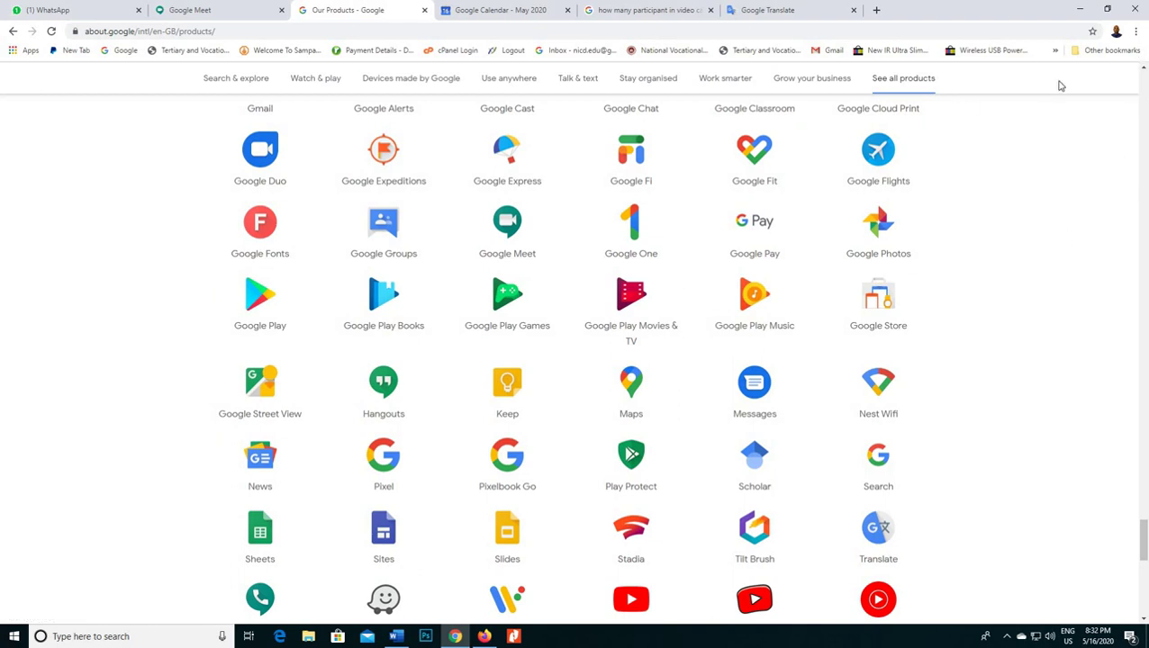
pyautogui.click(1135, 31)
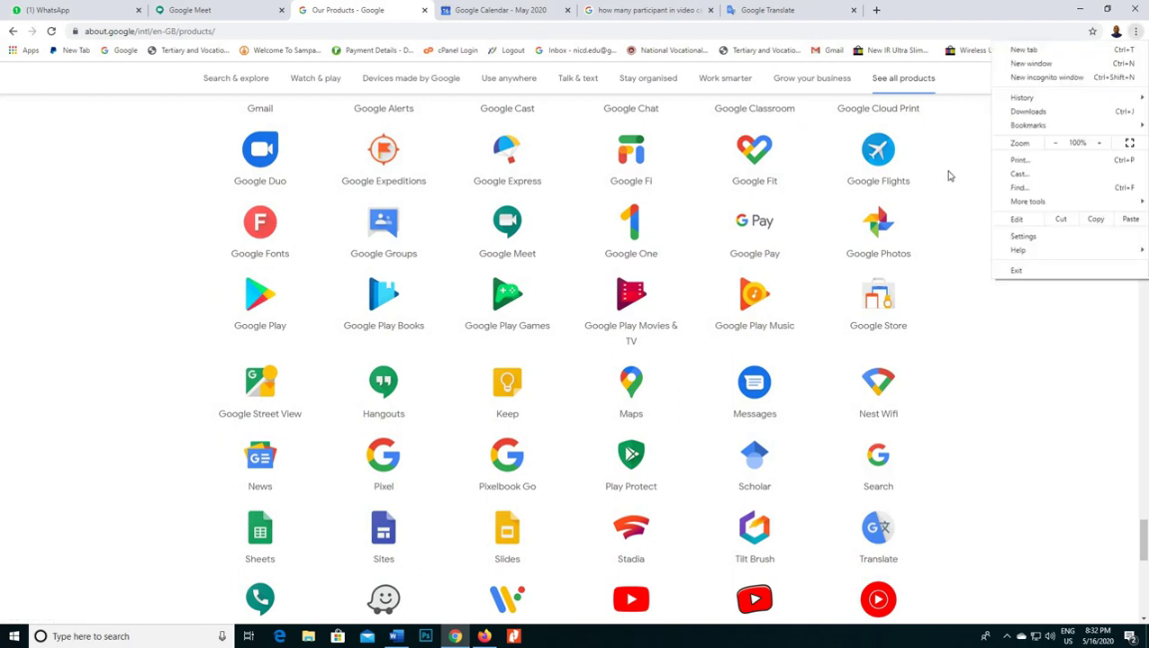
pyautogui.click(949, 175)
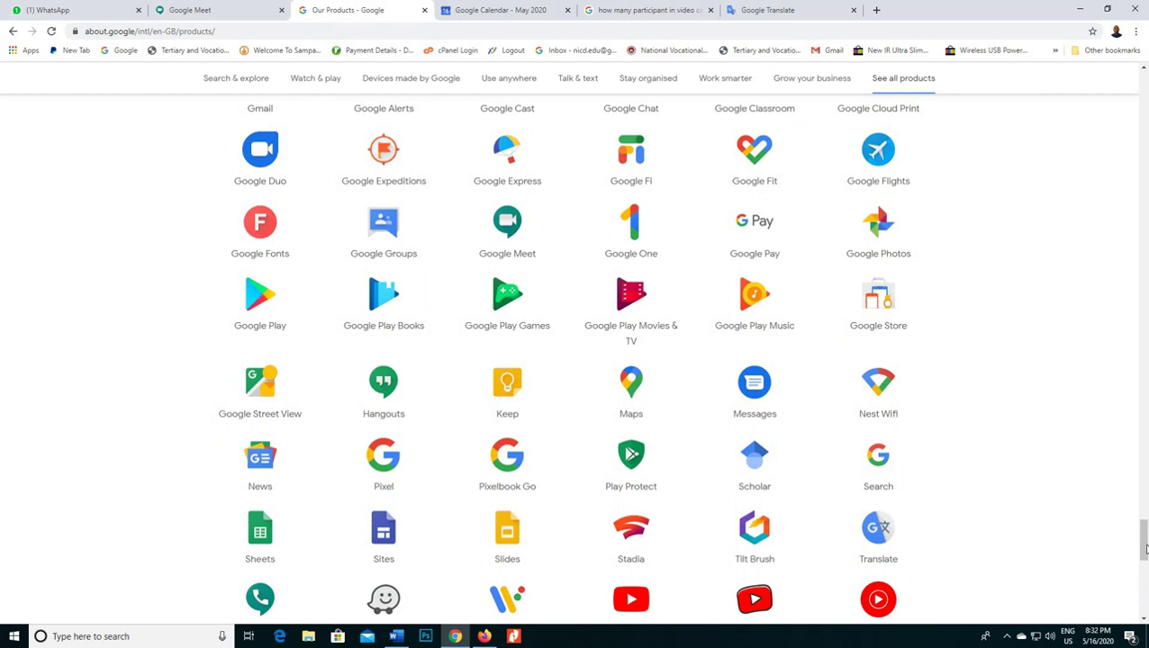
pyautogui.click(1143, 592)
pyautogui.click(1140, 148)
pyautogui.click(1142, 102)
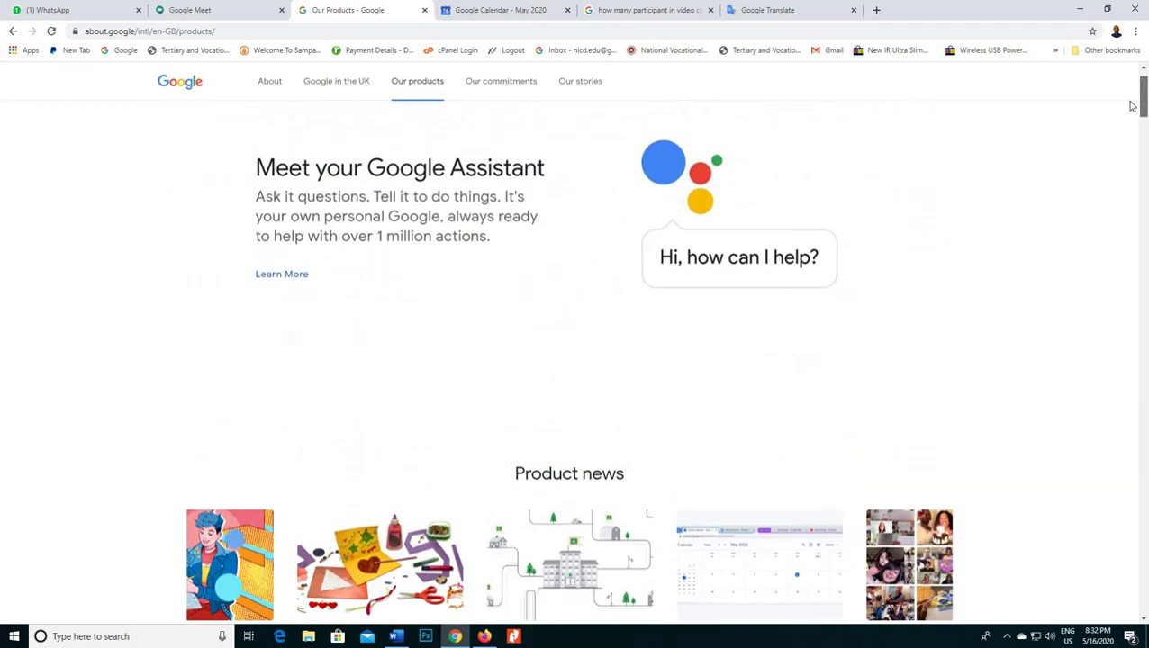
# Go back to Google Meet and load meet.google.com again.
pyautogui.click(186, 9)
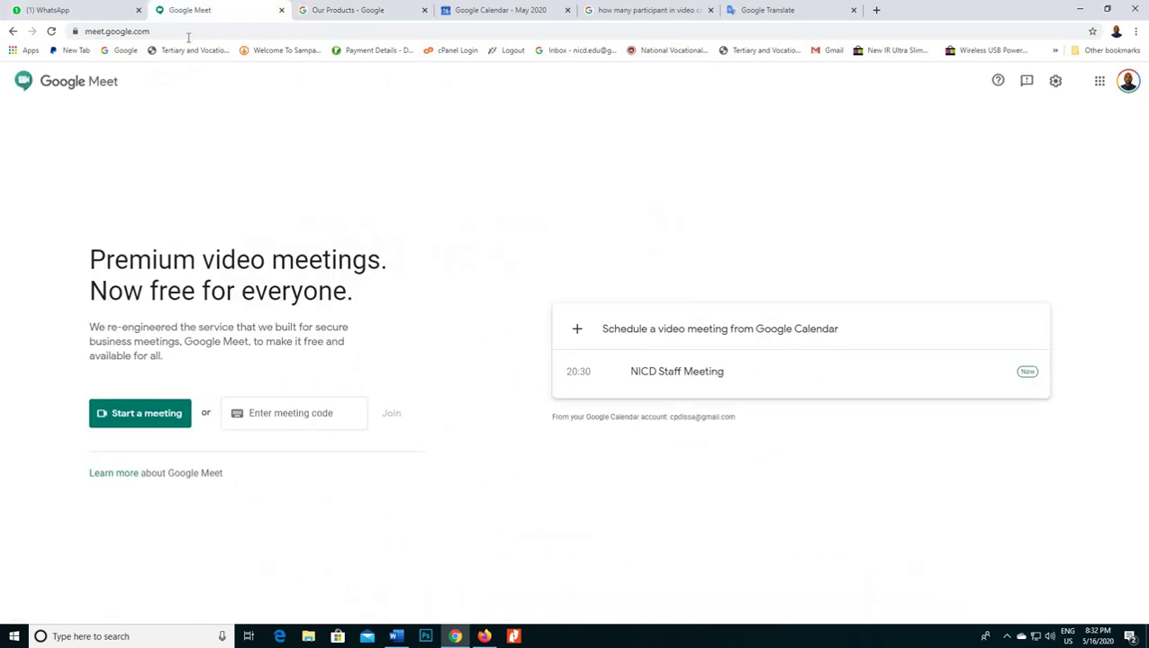
pyautogui.click(187, 31)
pyautogui.press('Return')
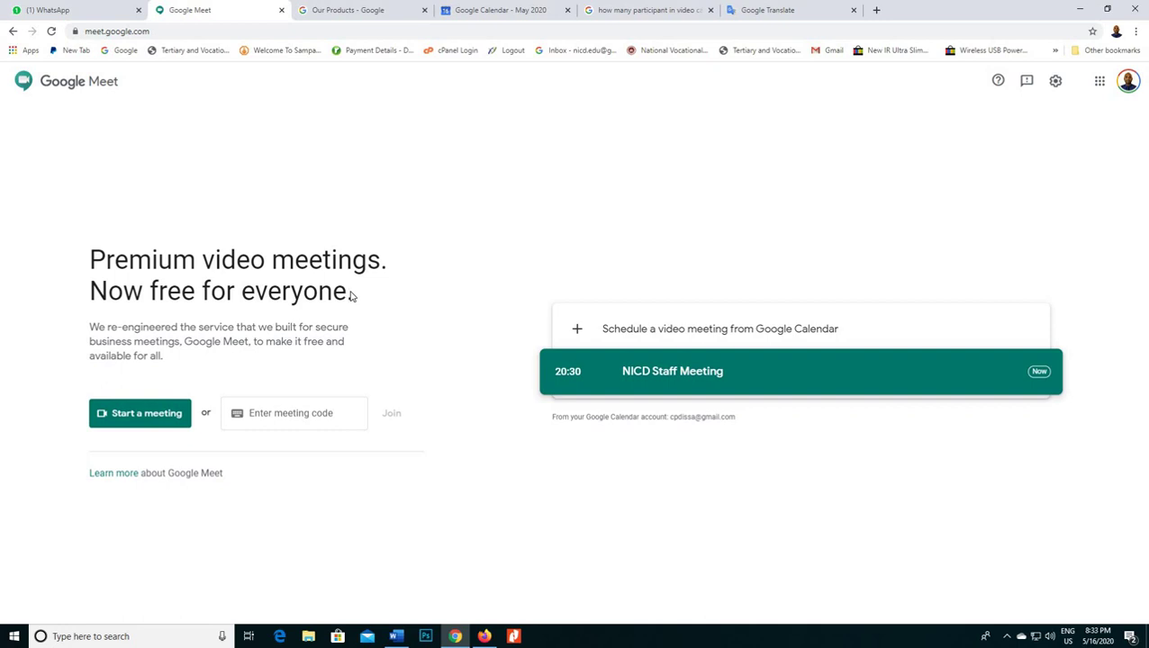
# Read the search result on how many participants a Google Meet video call allows, and return to the Google Meet page.
pyautogui.click(621, 10)
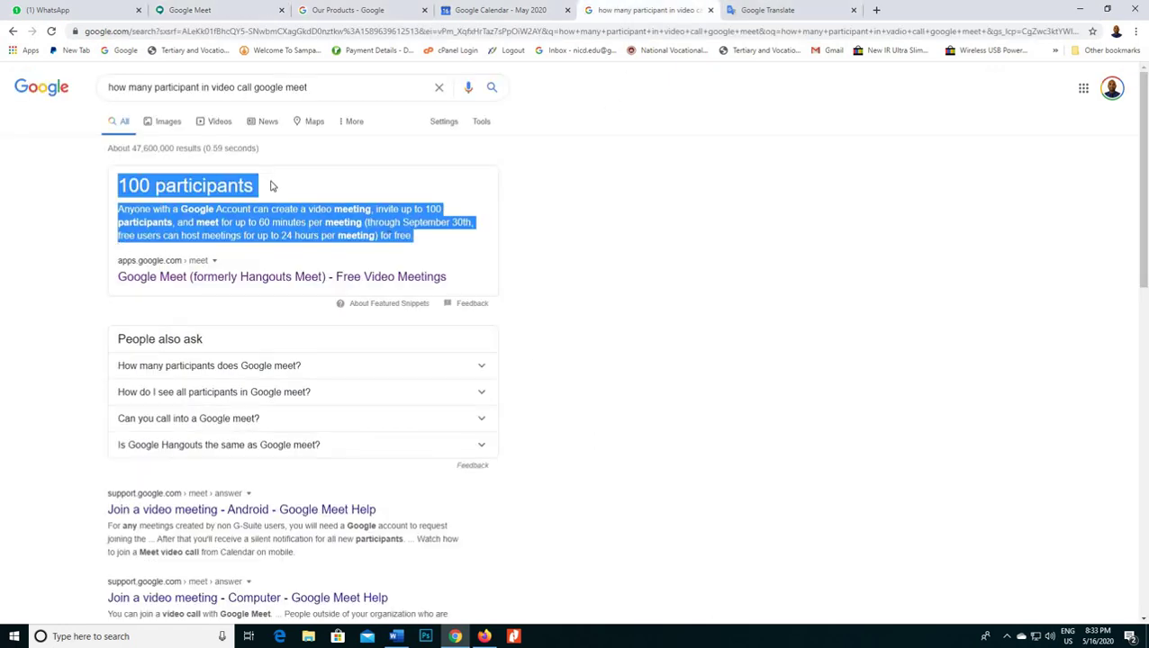
pyautogui.click(181, 207)
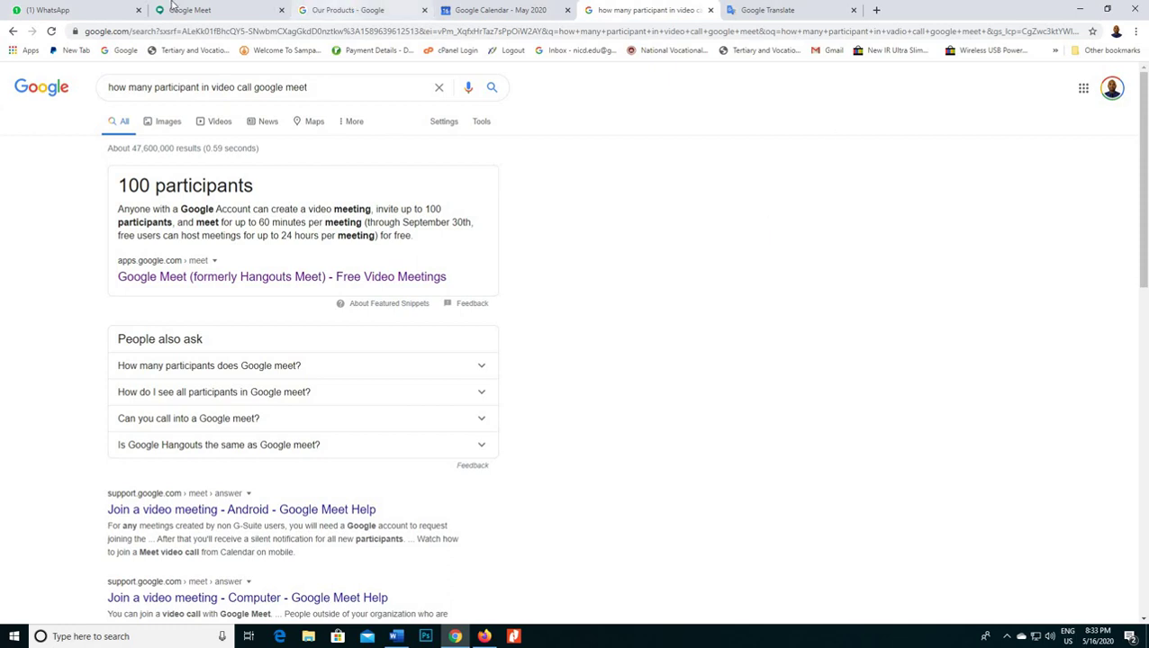
pyautogui.hotkey('ctrl', '2')
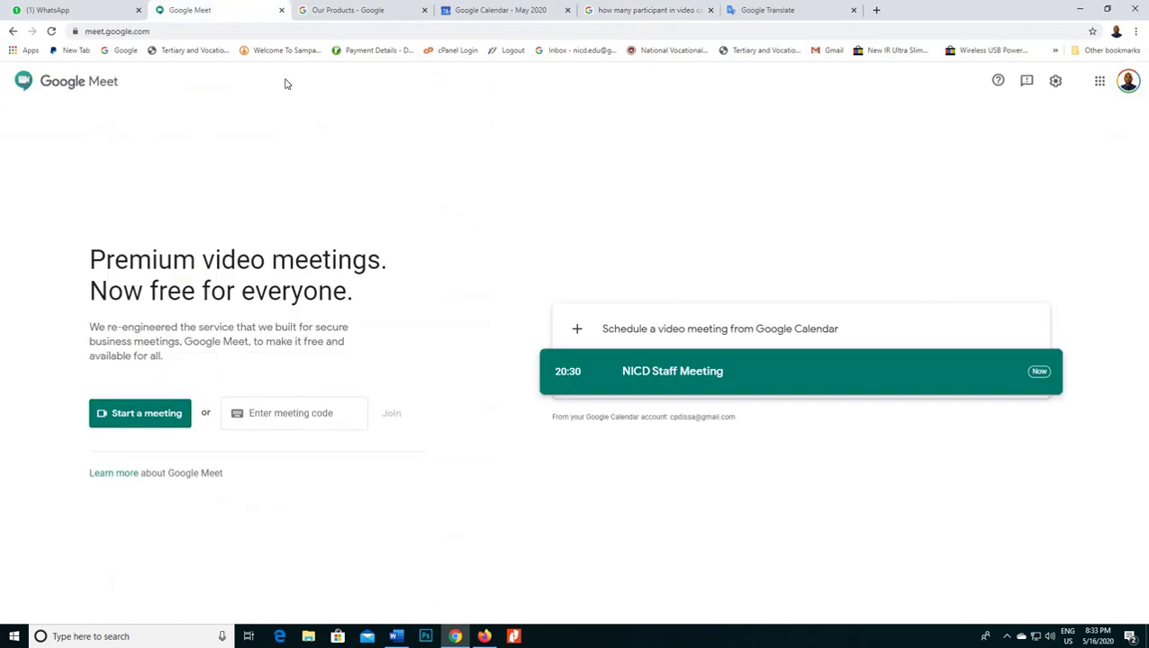
pyautogui.click(189, 32)
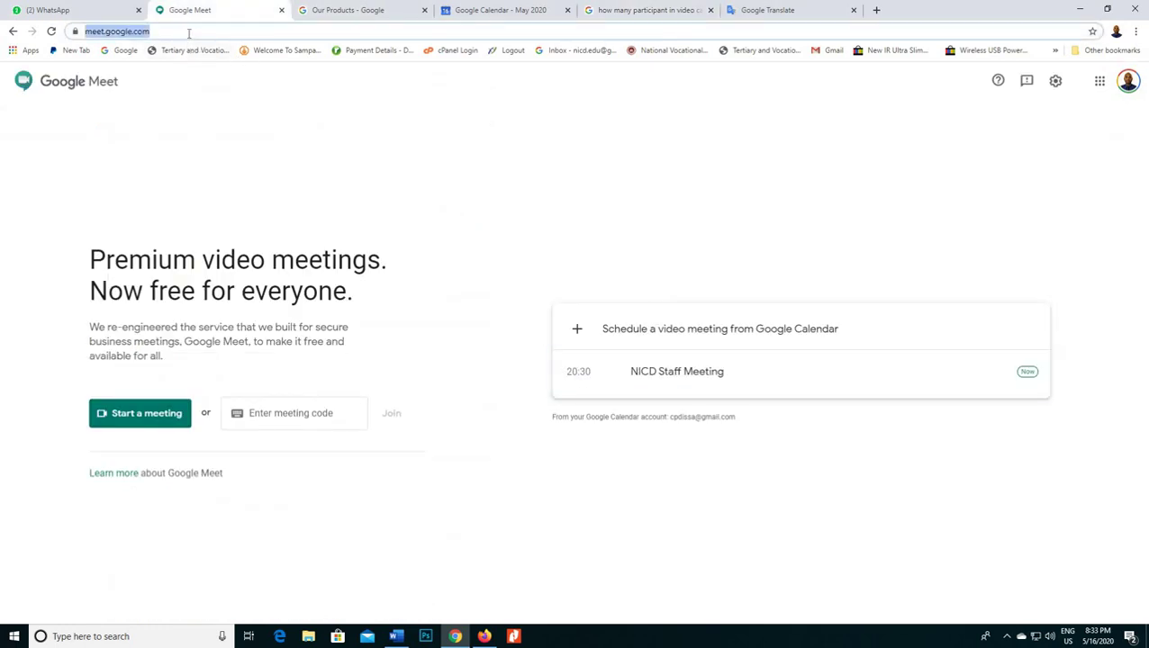
# Schedule a new video meeting from Google Calendar and title the event "AAT Meeting".
pyautogui.click(581, 334)
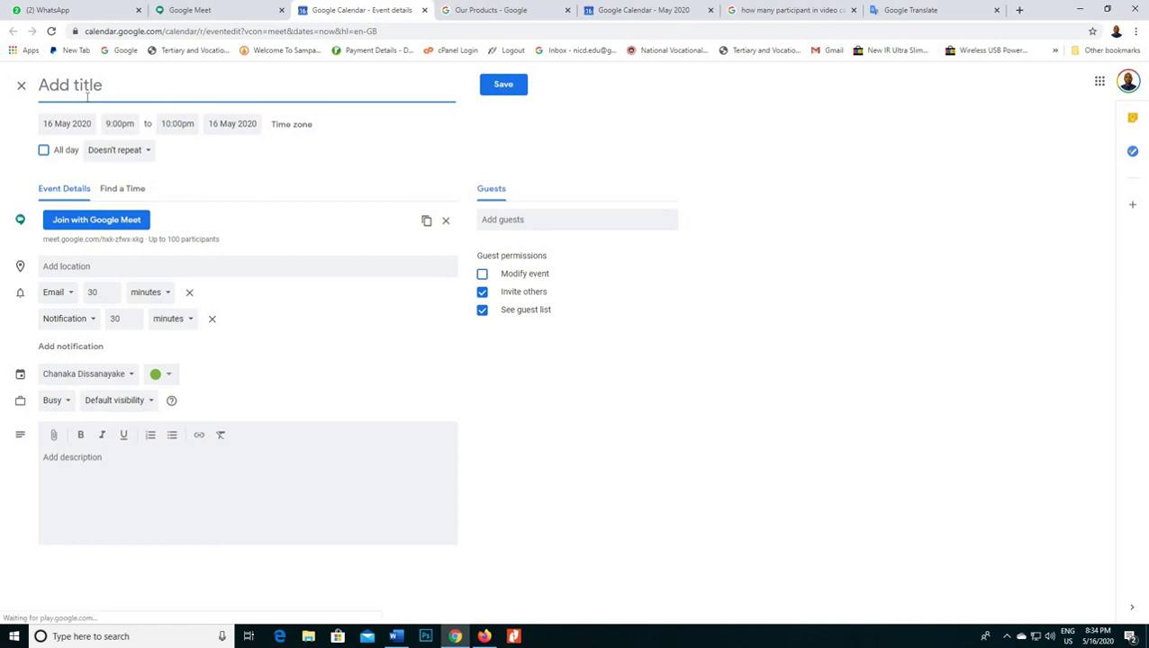
pyautogui.write('Mee')
pyautogui.press('BackSpace')
pyautogui.press('BackSpace')
pyautogui.press('BackSpace')
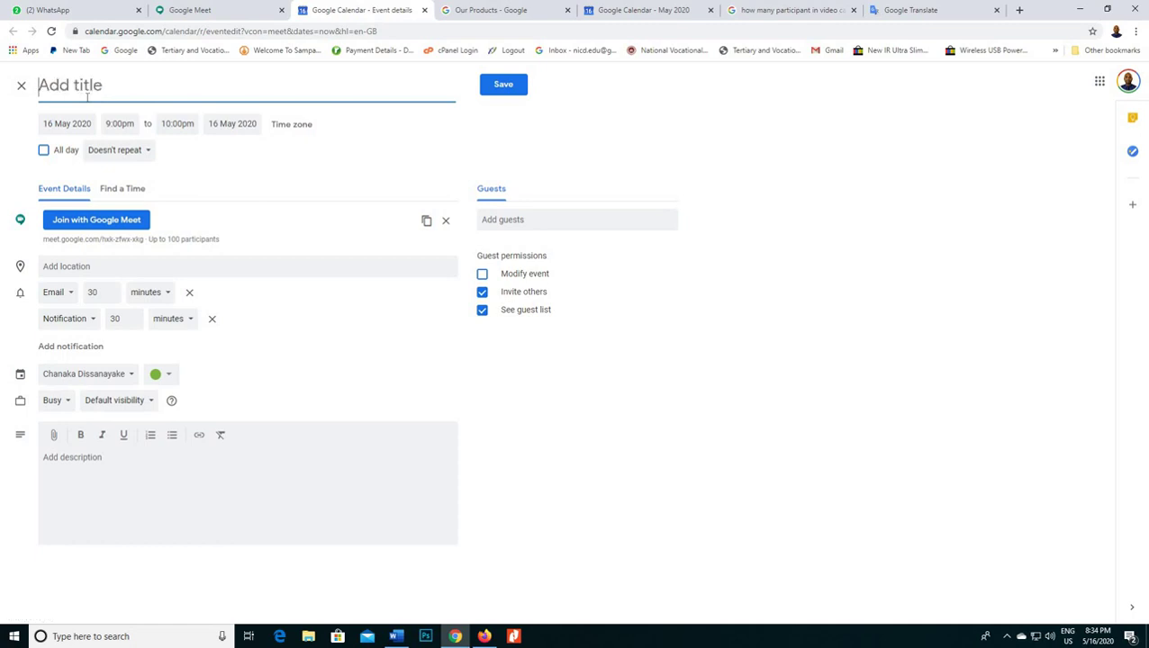
pyautogui.write('AAT Mee')
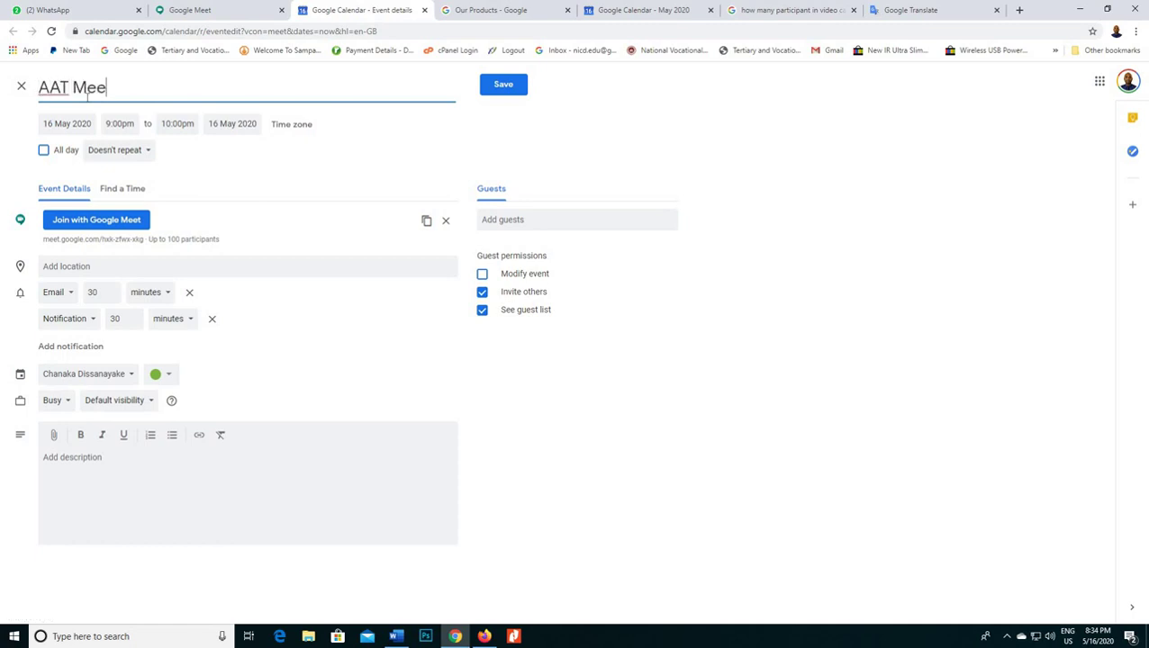
pyautogui.write('ting')
# Set the event to start at 9:30pm on 16 May 2020 and end at 1:50am on 17 May 2020.
pyautogui.click(127, 124)
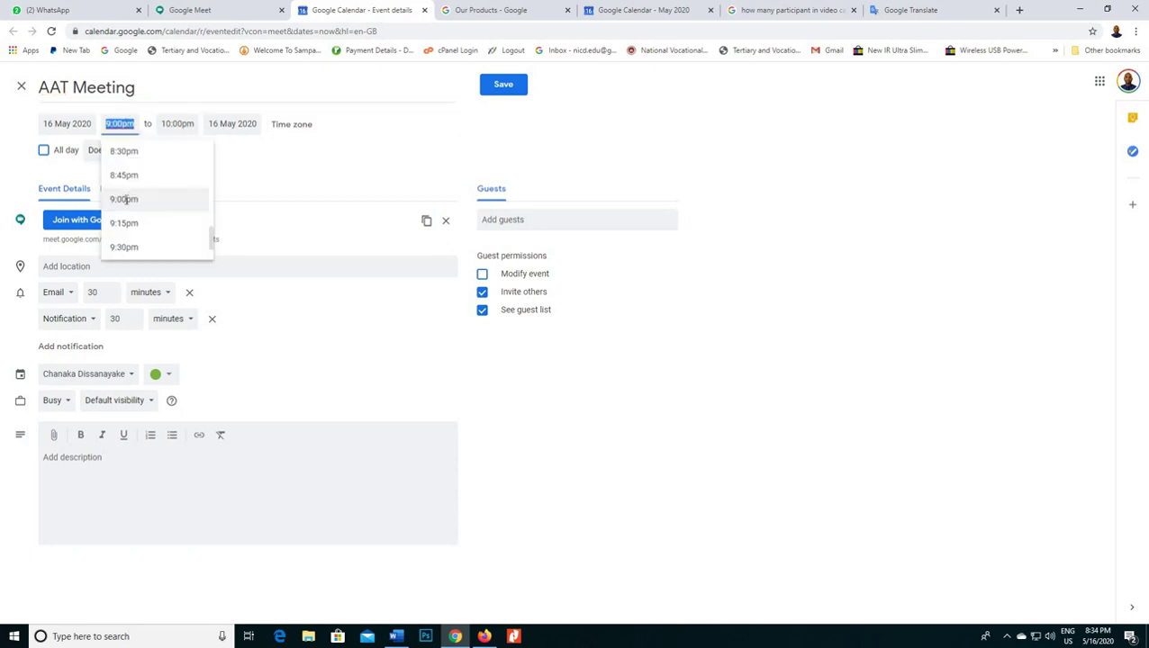
pyautogui.click(143, 230)
pyautogui.click(173, 124)
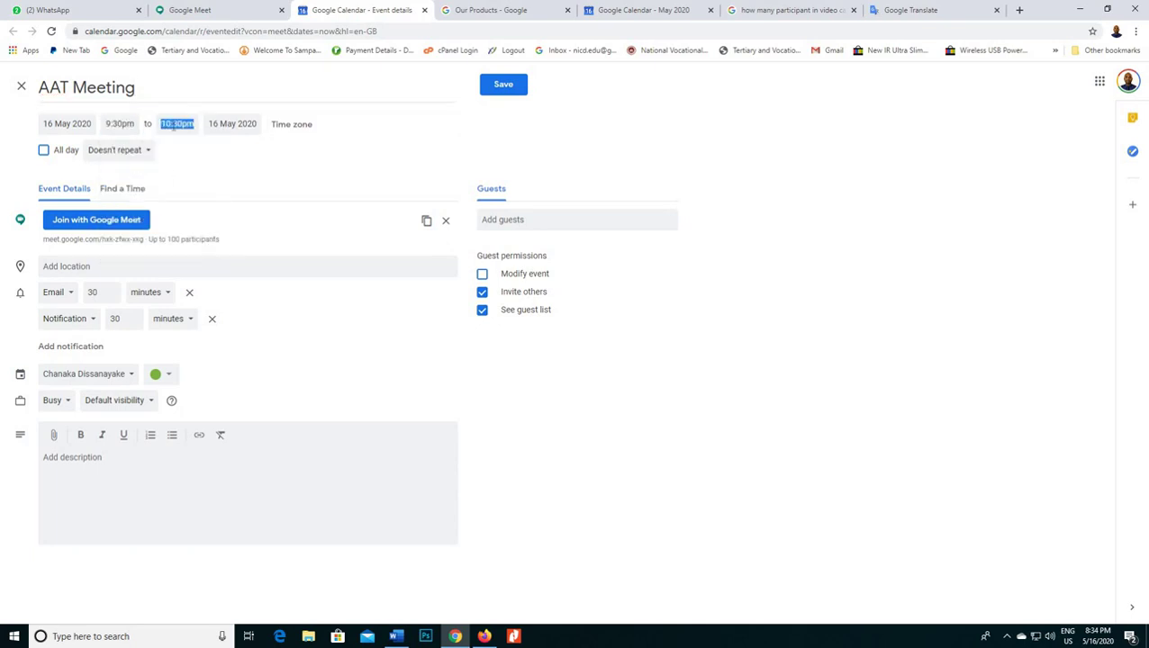
pyautogui.scroll(-2, 191, 238)
pyautogui.click(182, 246)
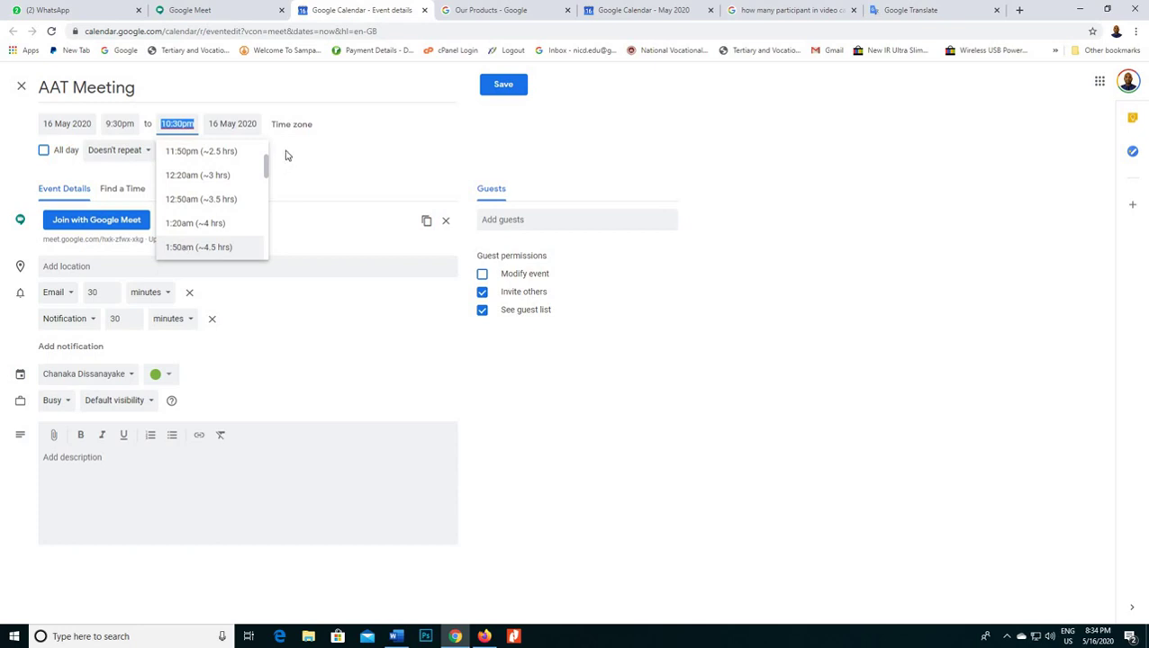
pyautogui.click(300, 185)
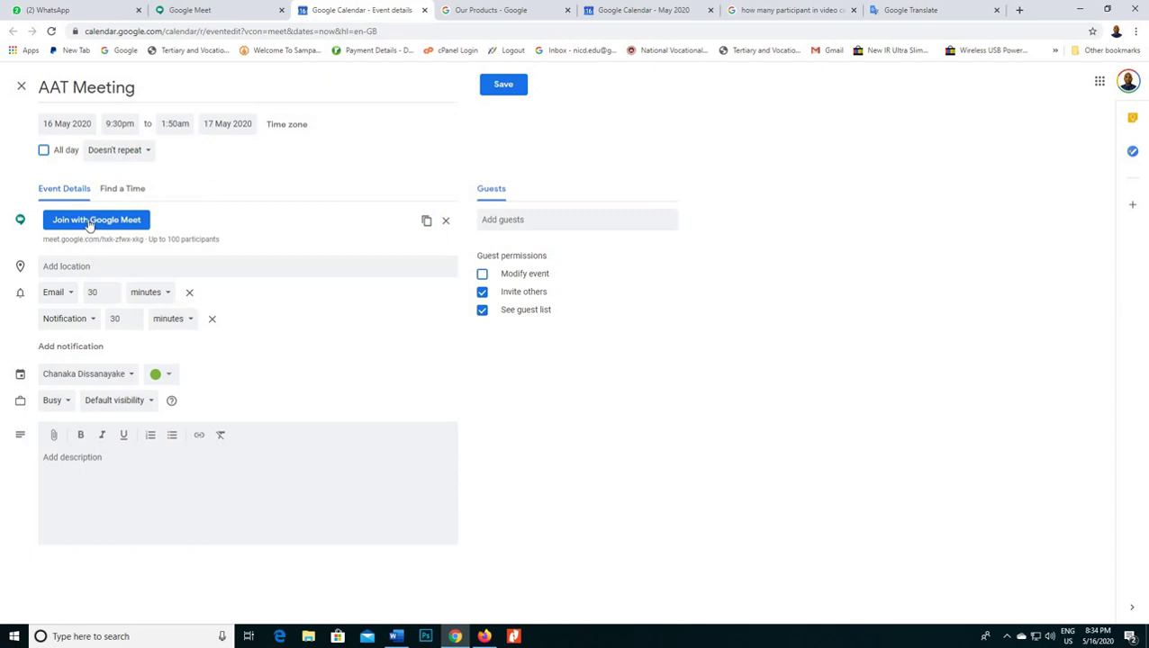
# Look over the guest suggestions and the description area of the event, and save it to the calendar.
pyautogui.click(525, 221)
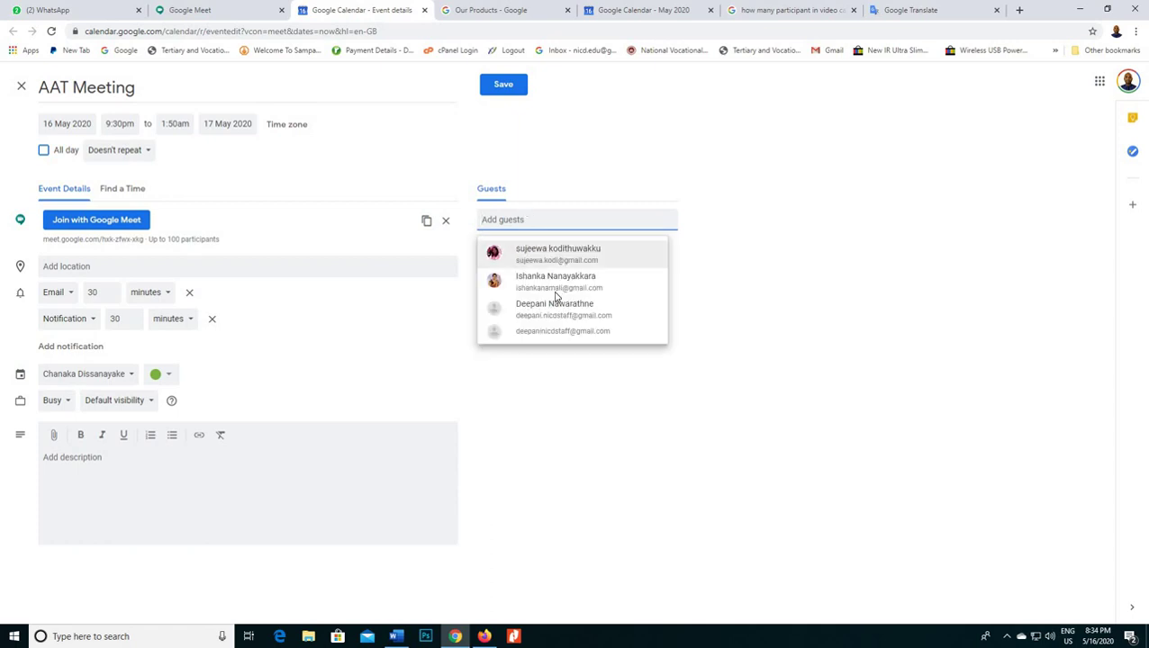
pyautogui.click(773, 345)
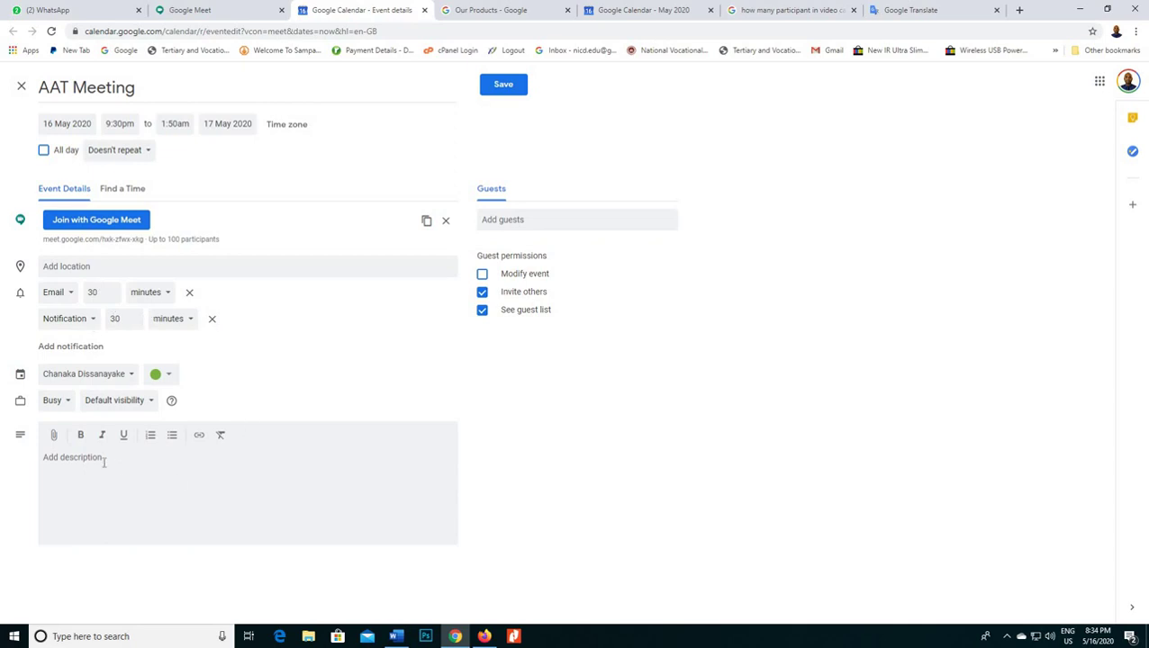
pyautogui.click(117, 494)
pyautogui.write('highljg')
pyautogui.click(498, 87)
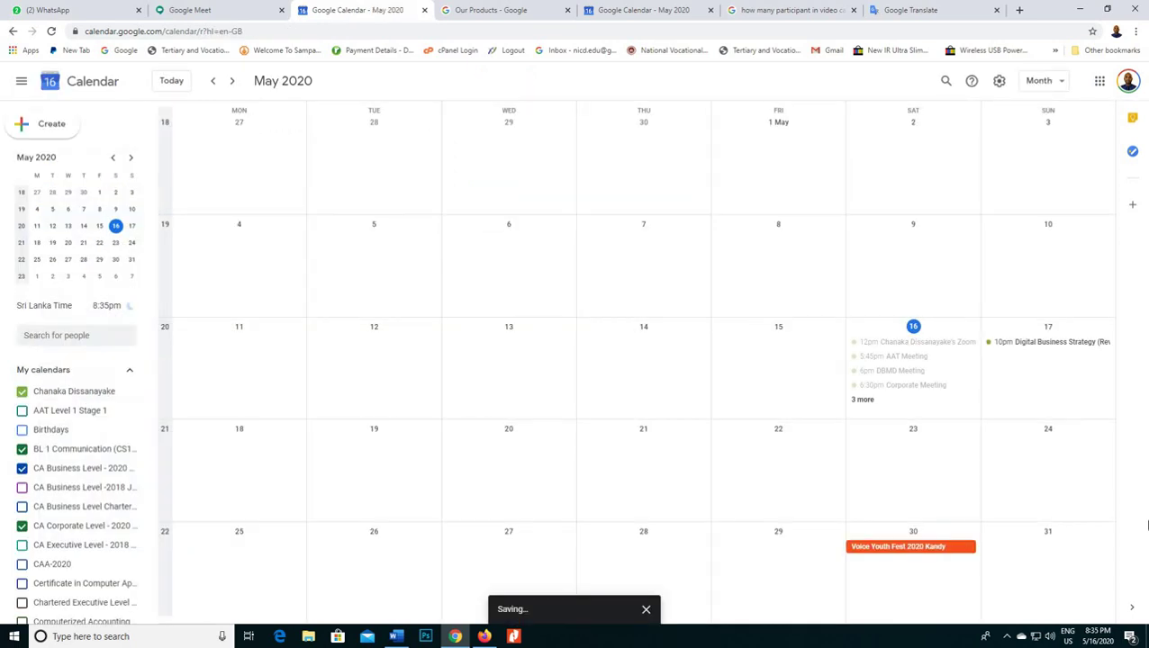
# Open the 9:30pm AAT Meeting among all events of 16 May and copy its conference link to the clipboard.
pyautogui.click(858, 404)
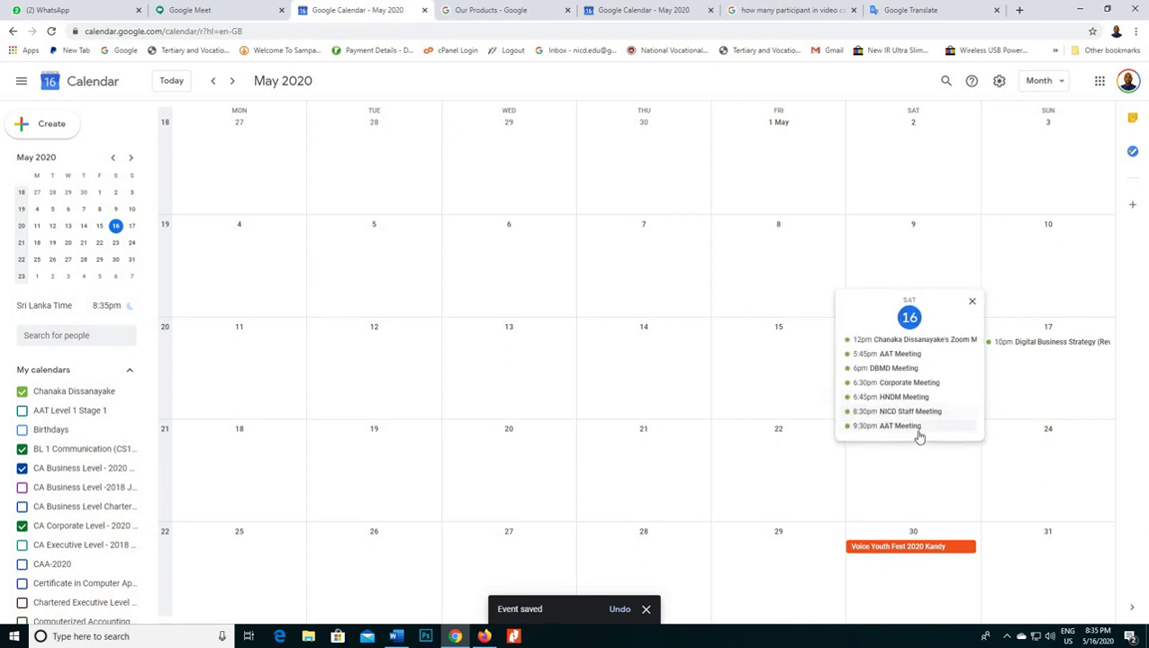
pyautogui.click(900, 427)
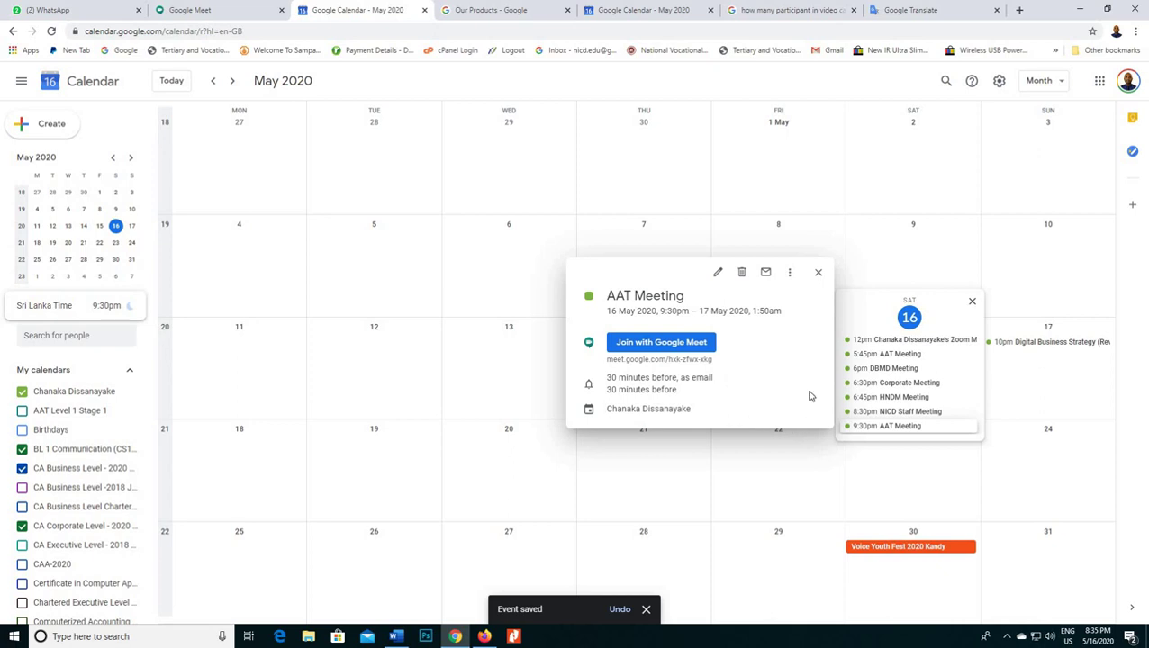
pyautogui.moveTo(778, 344)
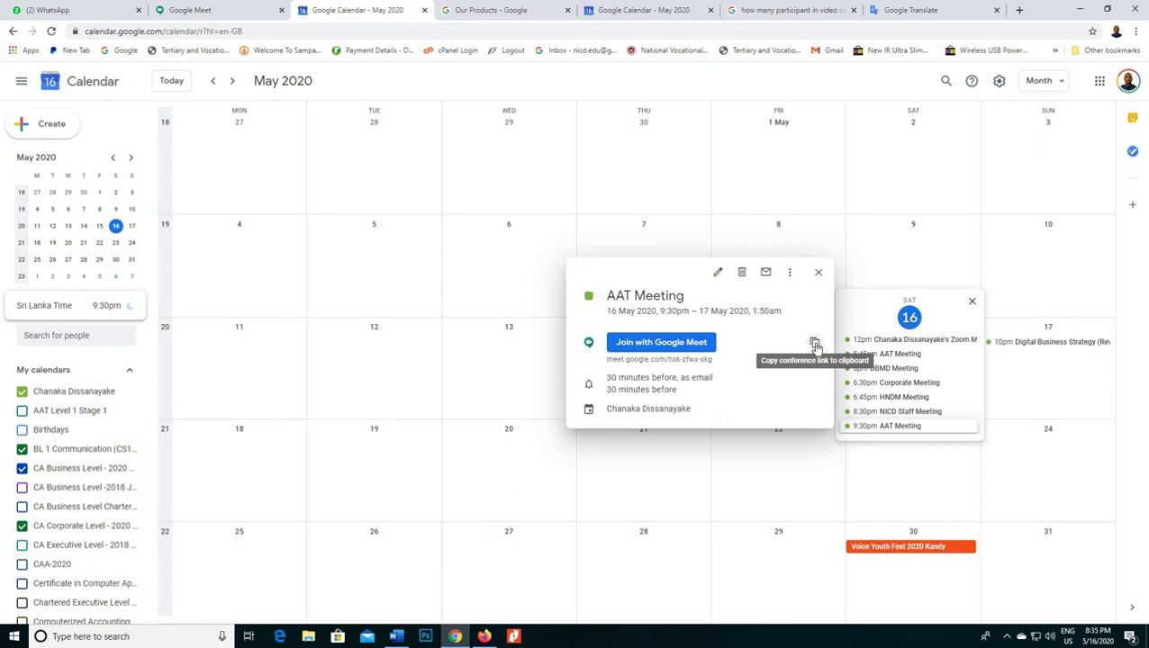
pyautogui.click(815, 345)
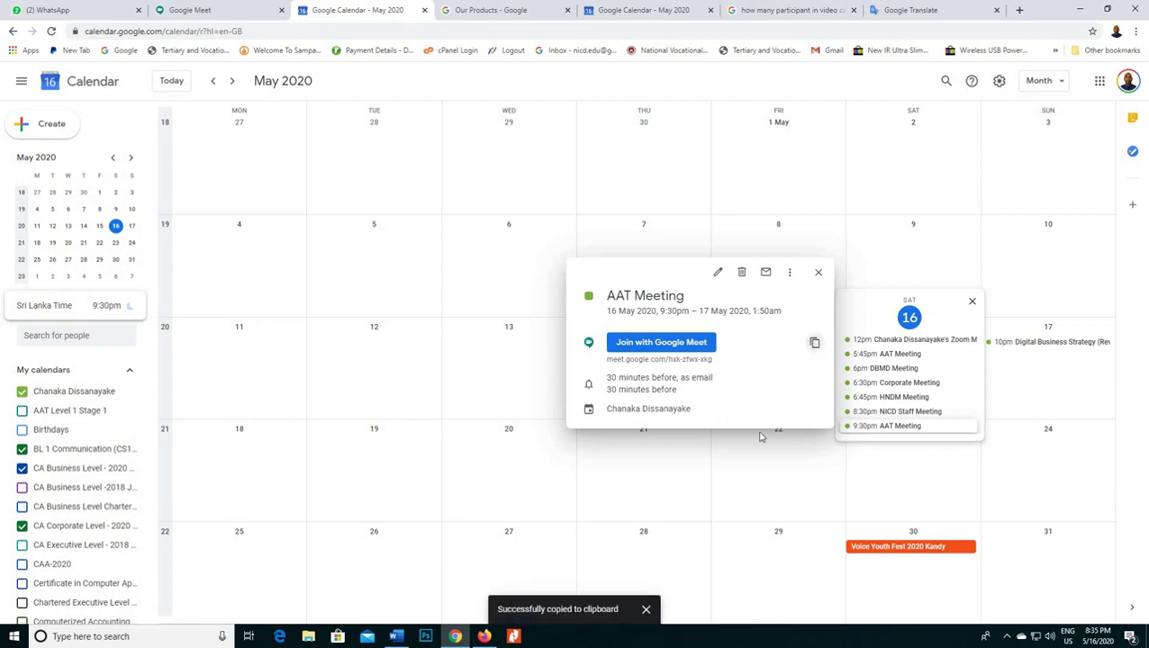
# Switch to WhatsApp and send the copied meeting link to the DBMD-19/20 group.
pyautogui.click(261, 9)
pyautogui.click(52, 10)
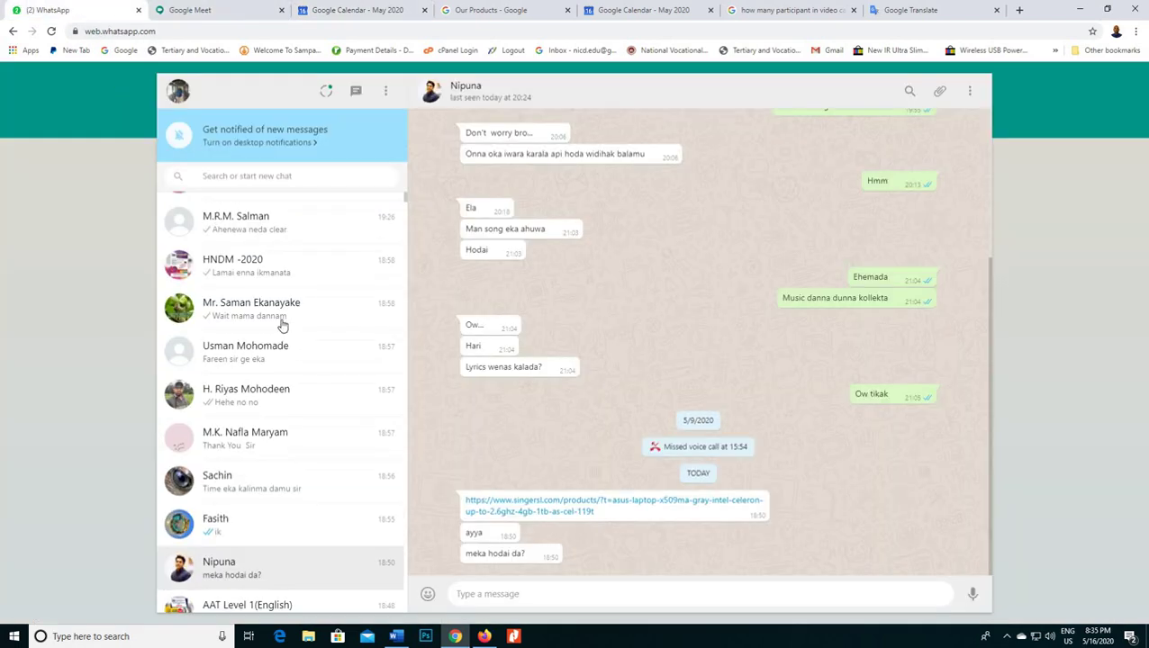
pyautogui.scroll(3, 280, 324)
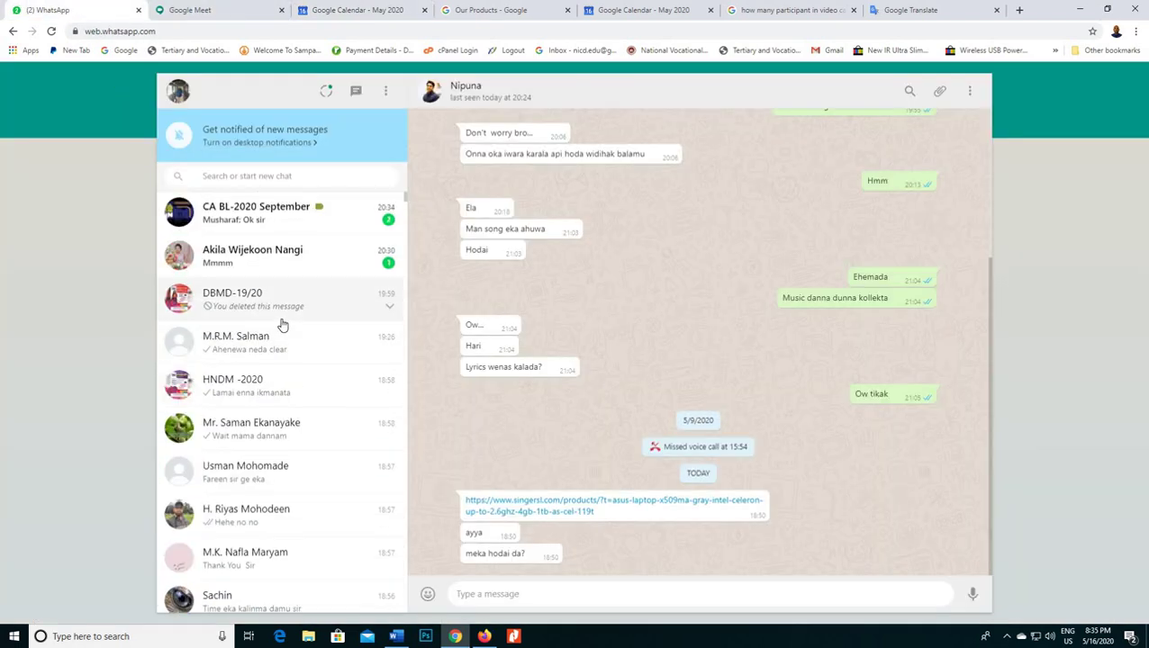
pyautogui.scroll(-2, 282, 324)
pyautogui.scroll(2, 282, 326)
pyautogui.click(270, 299)
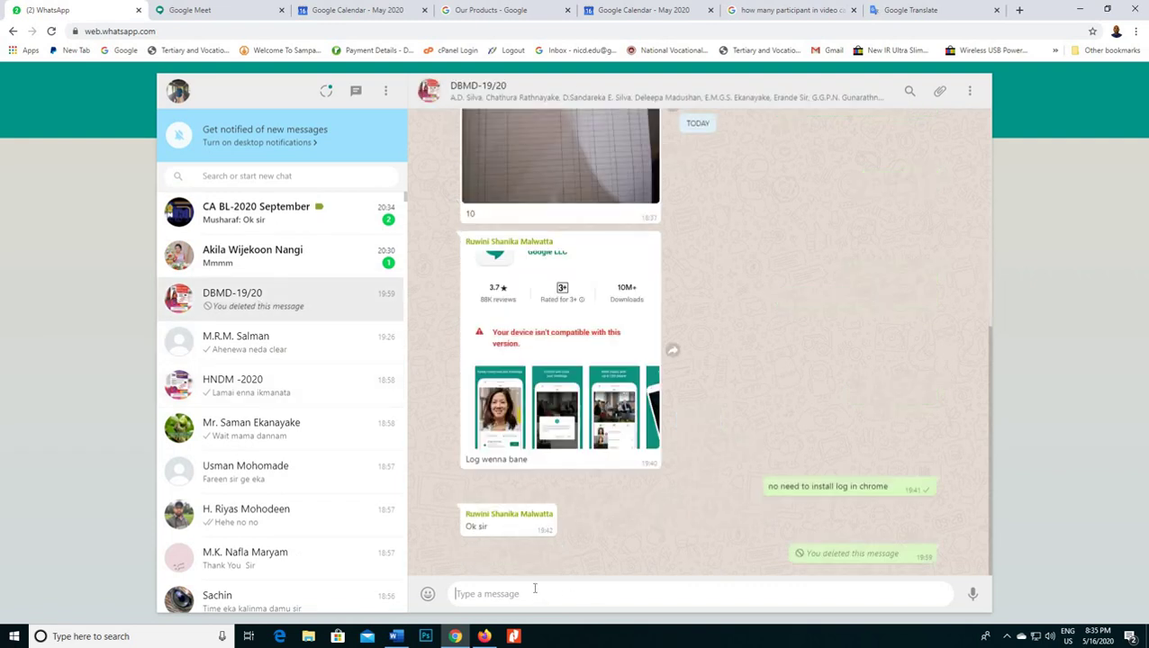
pyautogui.hotkey('ctrl', 'v')
pyautogui.press('Return')
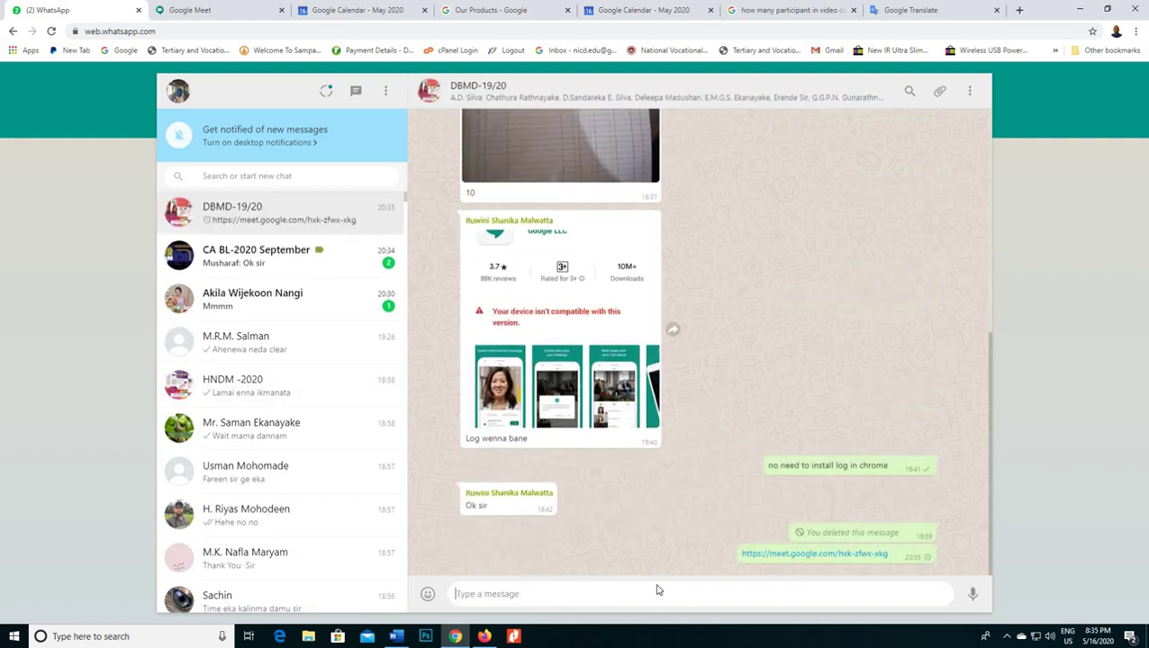
# Delete the sent meeting link from the DBMD-19/20 group chat for everyone.
pyautogui.moveTo(929, 559)
pyautogui.click(928, 559)
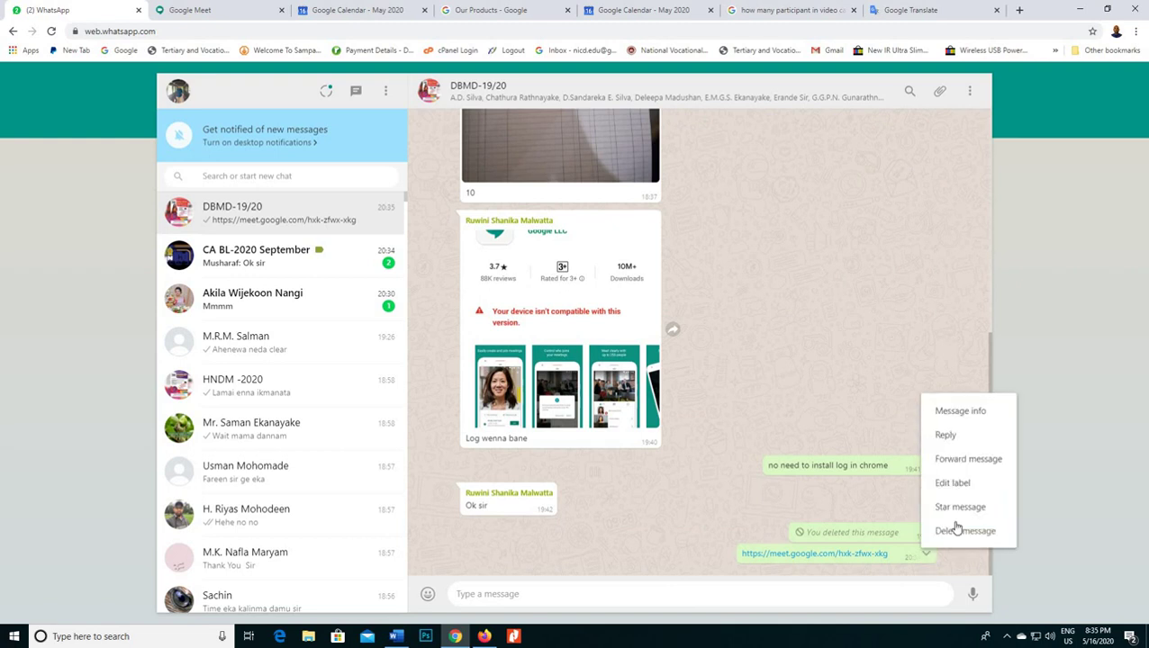
pyautogui.click(927, 530)
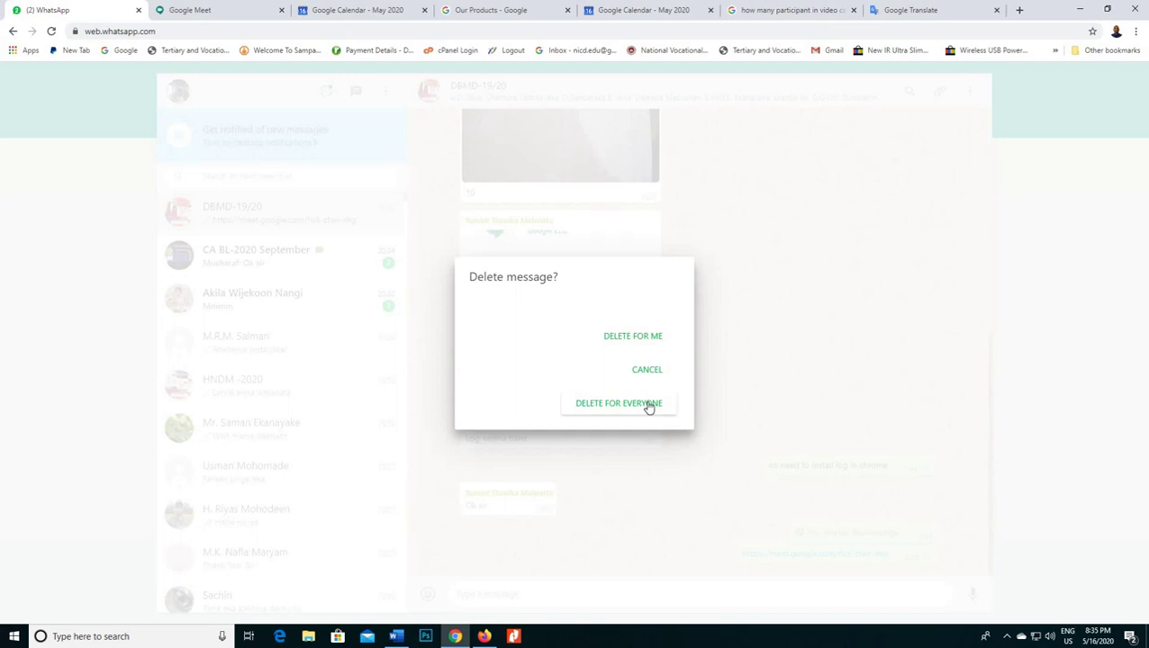
pyautogui.click(648, 405)
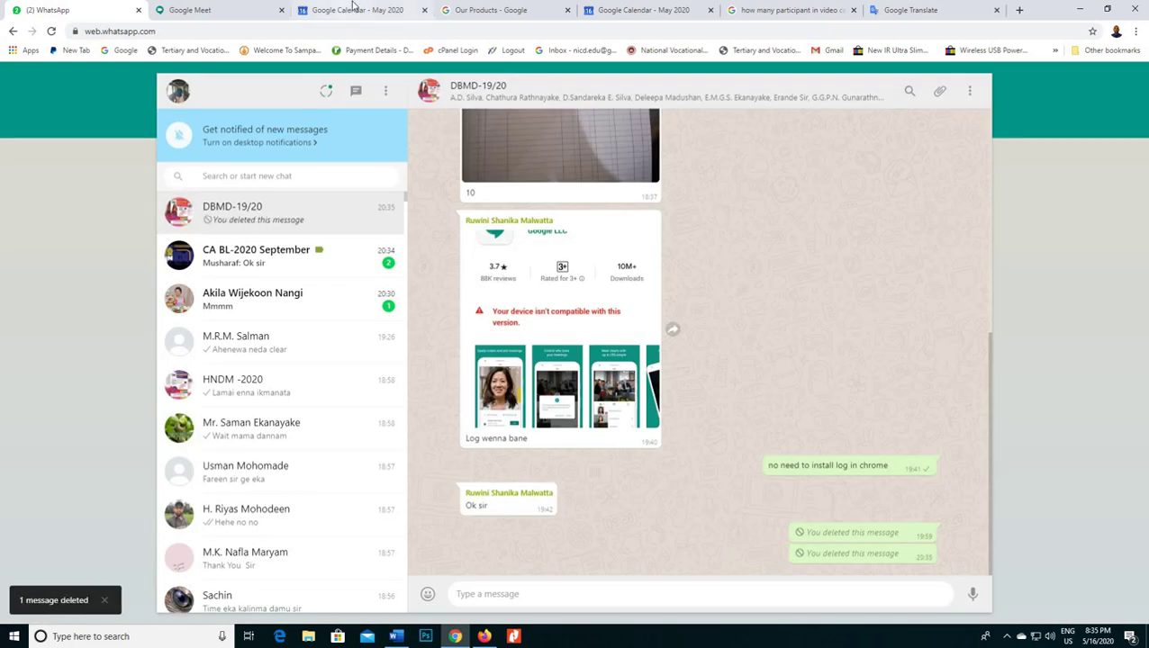
# Return to Google Meet by way of the calendar, open the 21:30 AAT Meeting and dismiss the camera and microphone warning.
pyautogui.click(354, 10)
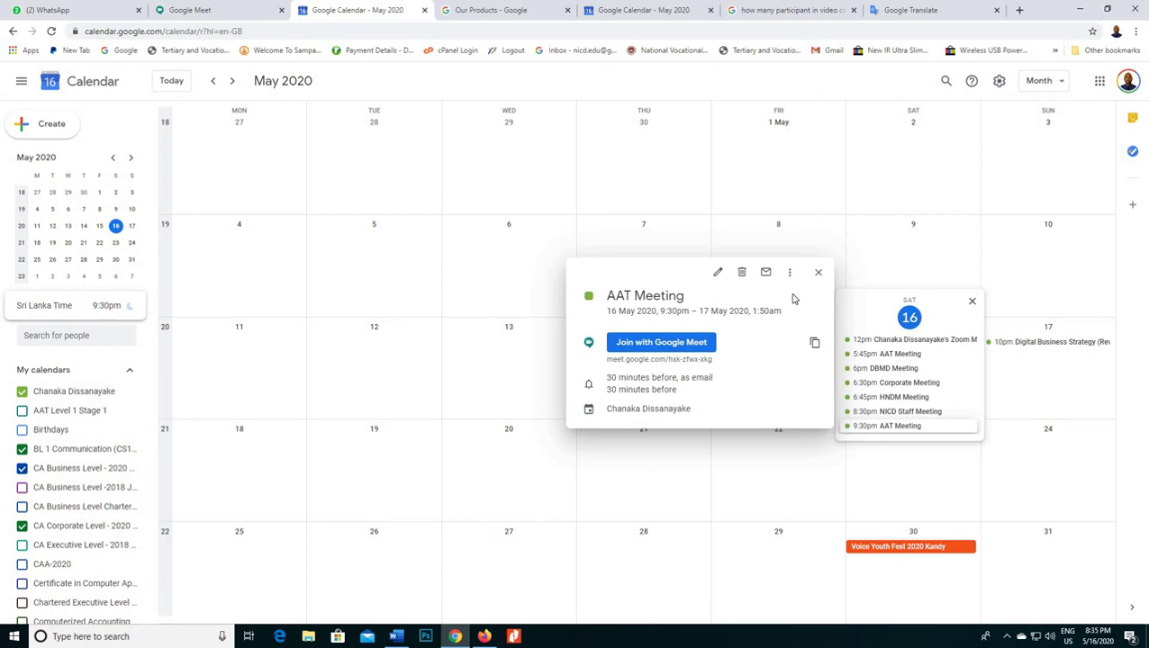
pyautogui.click(243, 10)
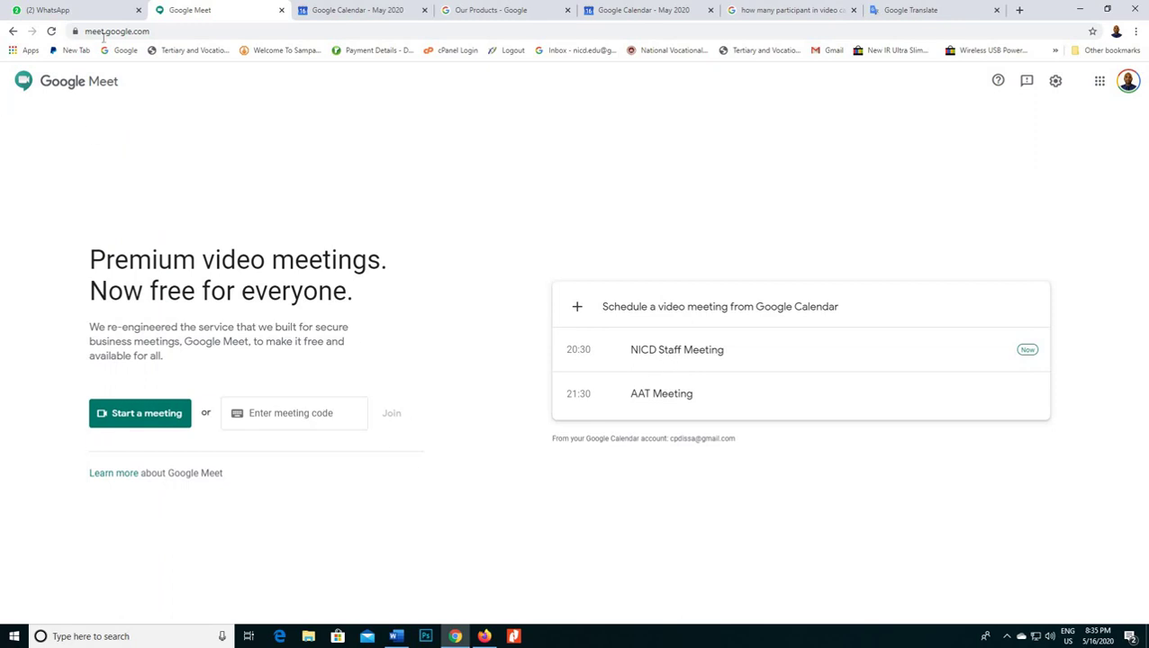
pyautogui.click(175, 33)
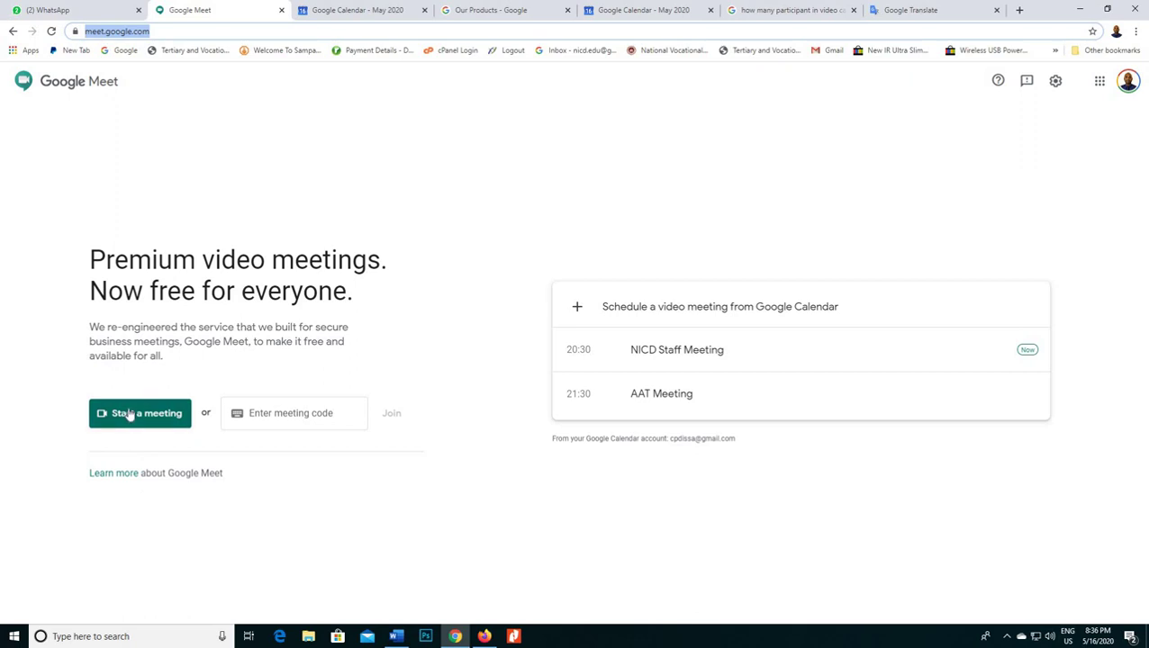
pyautogui.click(574, 407)
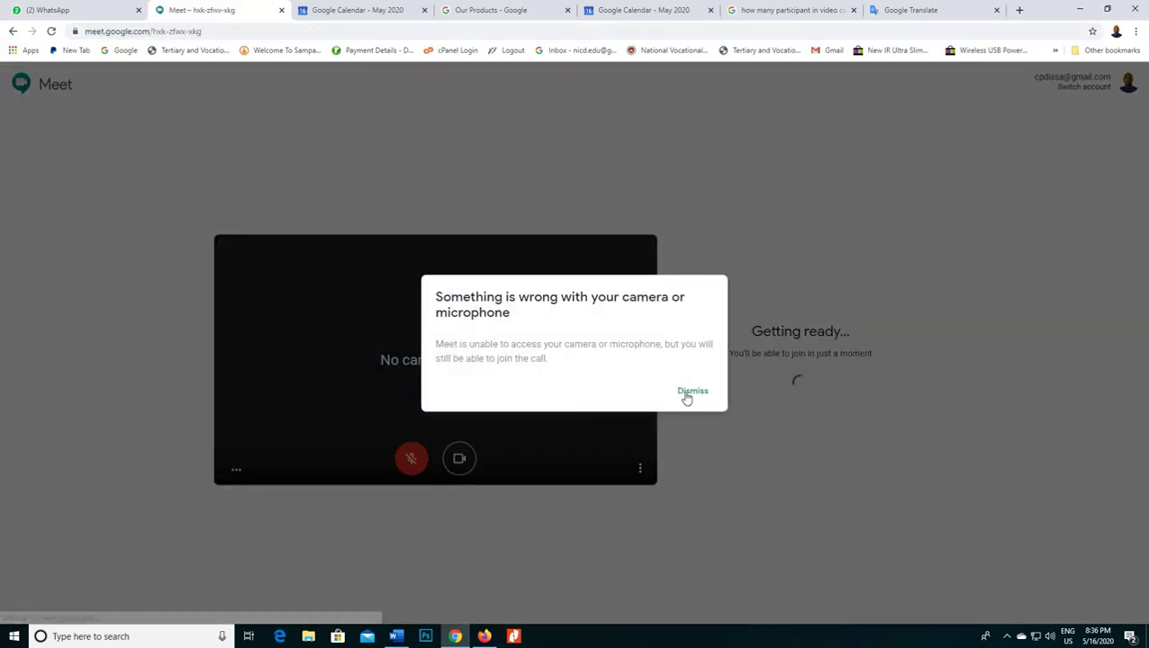
pyautogui.click(684, 397)
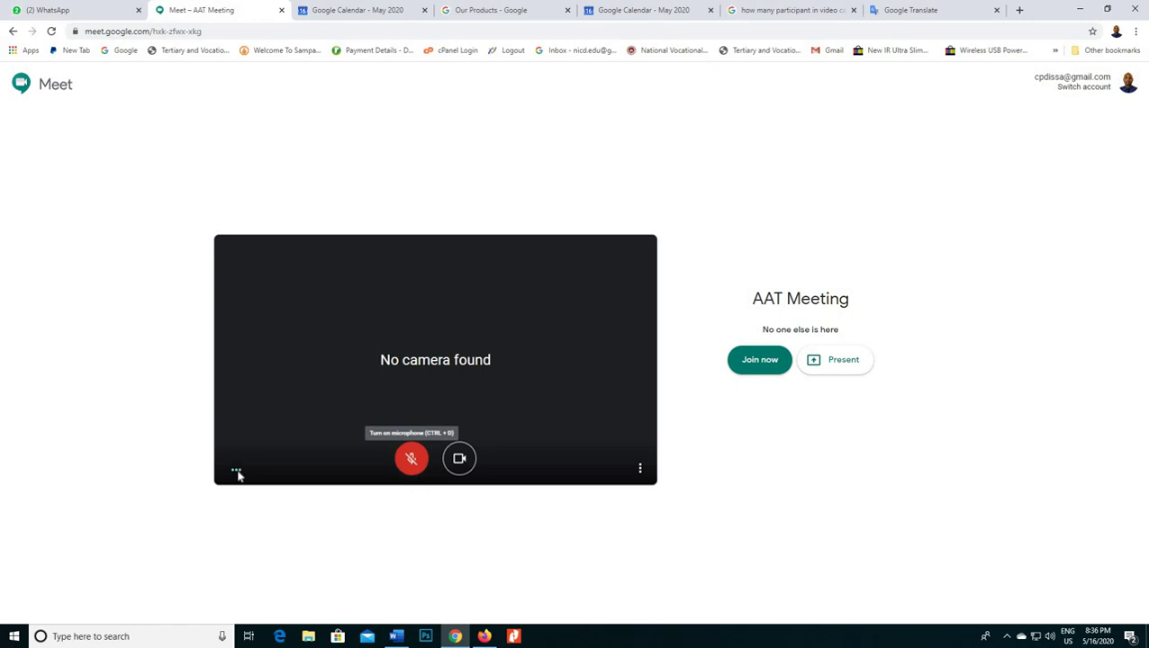
# Open the AAT Meeting's settings and check the microphone and speaker options.
pyautogui.click(640, 471)
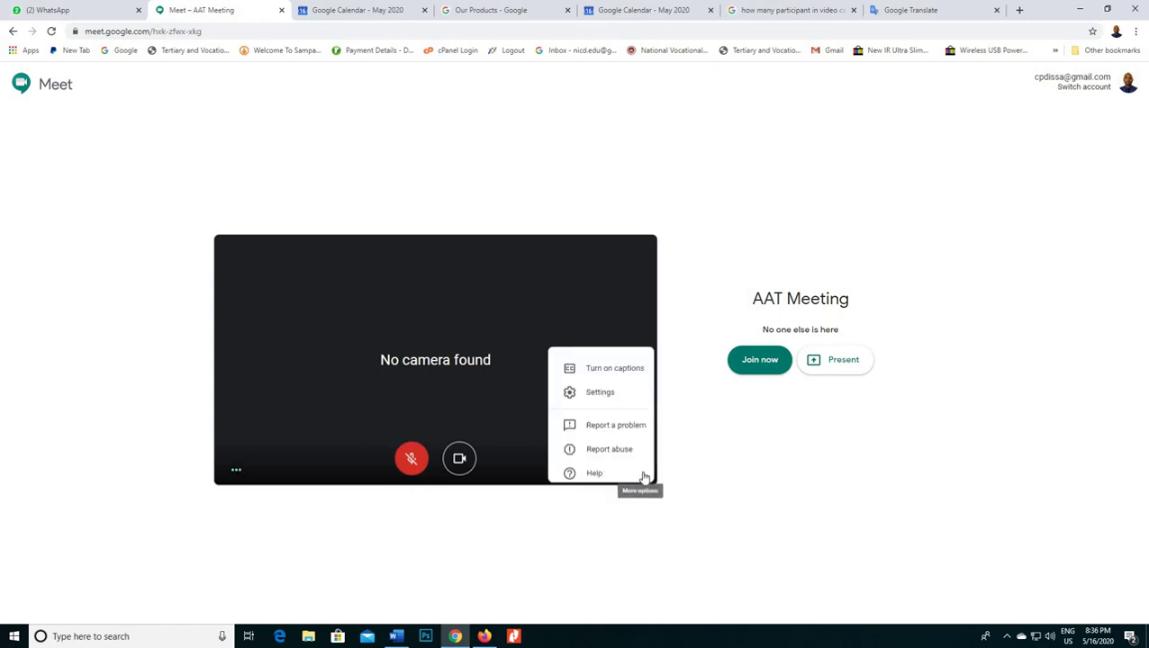
pyautogui.click(598, 386)
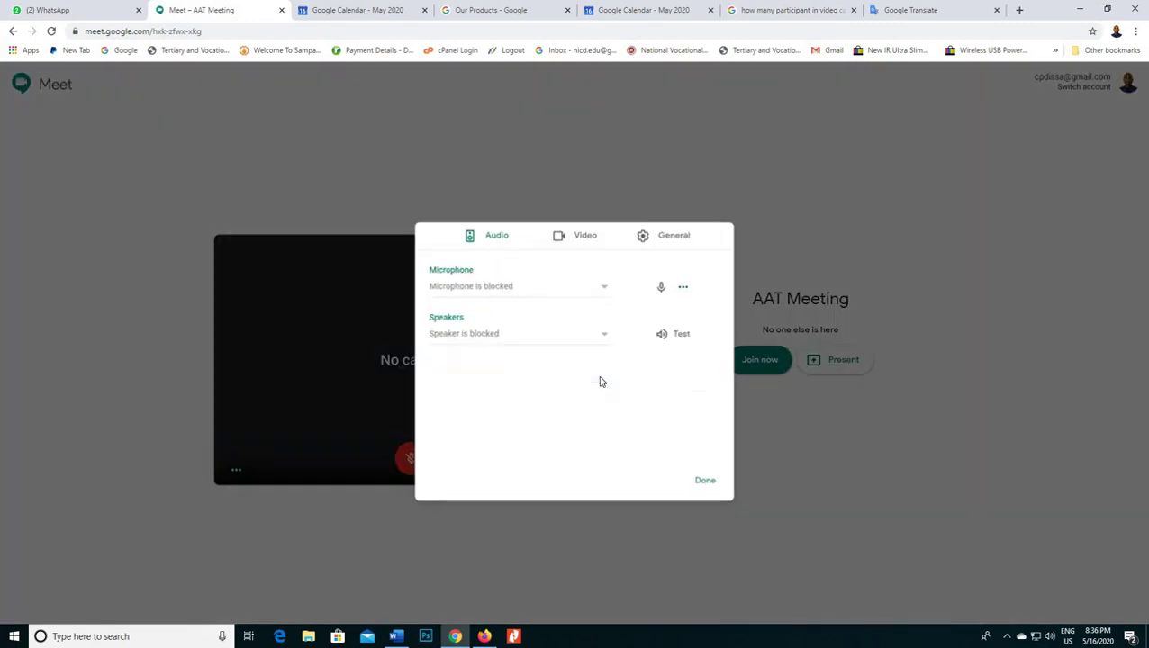
pyautogui.click(603, 274)
pyautogui.click(662, 264)
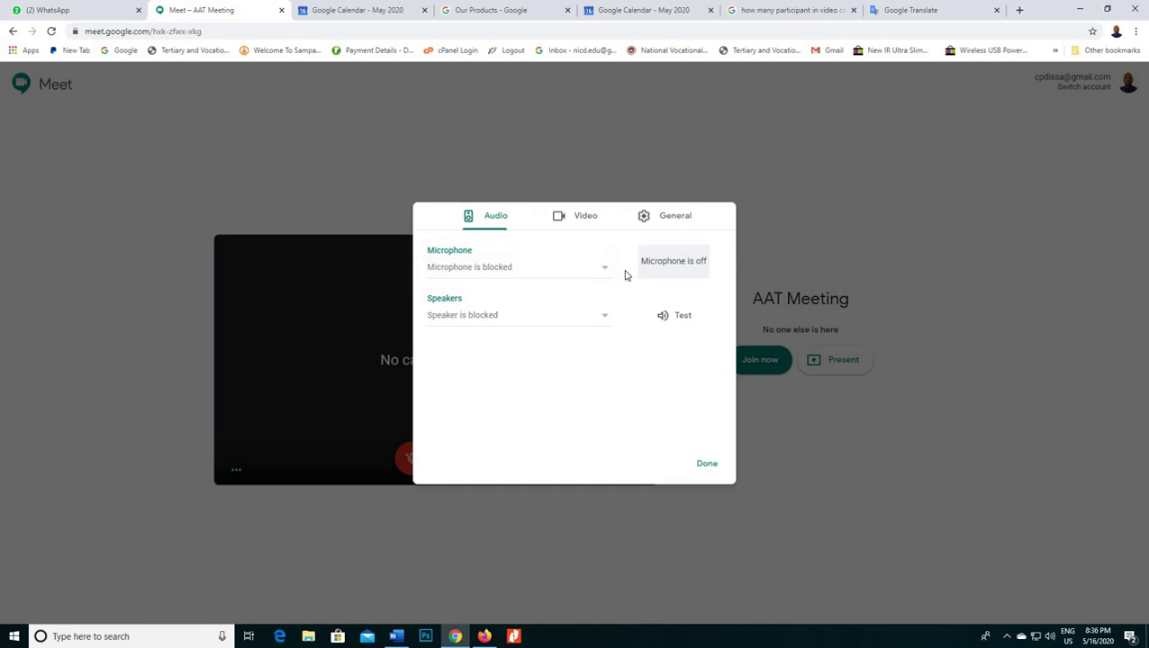
# Review the video send resolution choices, look over the general and audio settings, and close the settings.
pyautogui.click(565, 225)
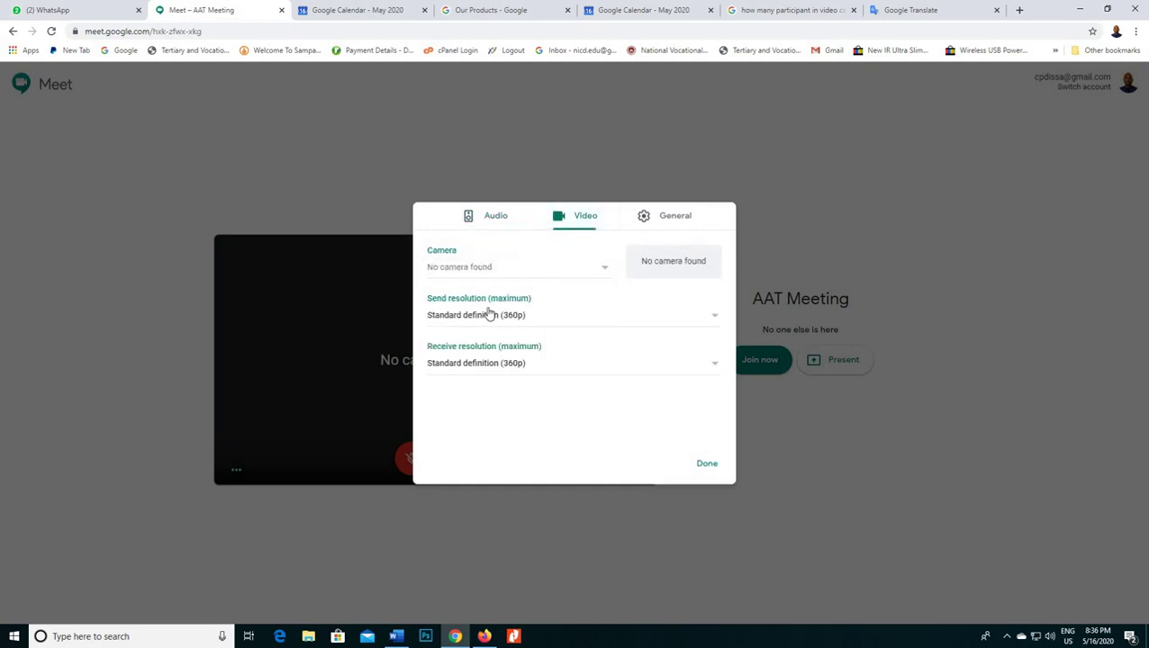
pyautogui.click(488, 313)
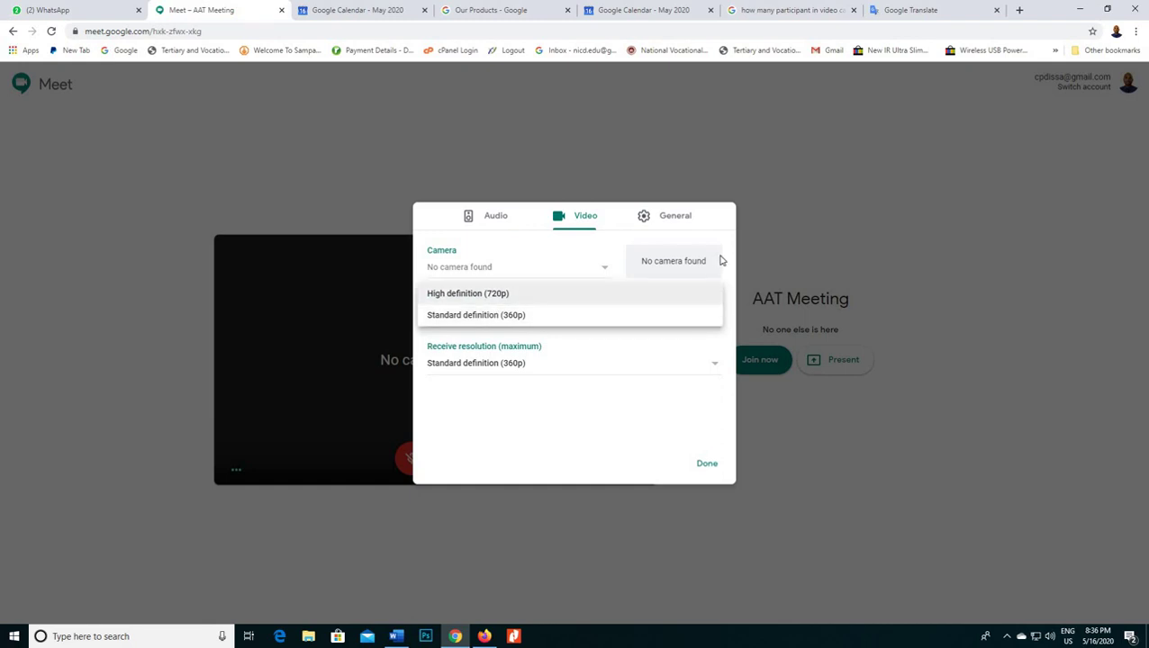
pyautogui.click(678, 315)
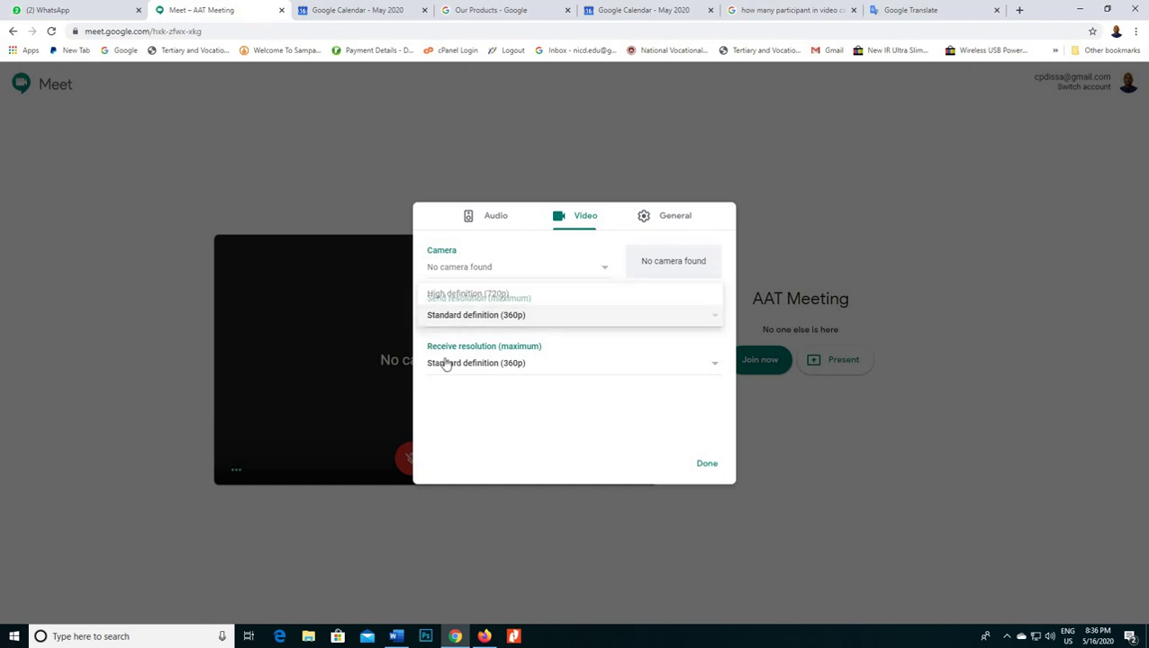
pyautogui.click(686, 225)
pyautogui.click(488, 226)
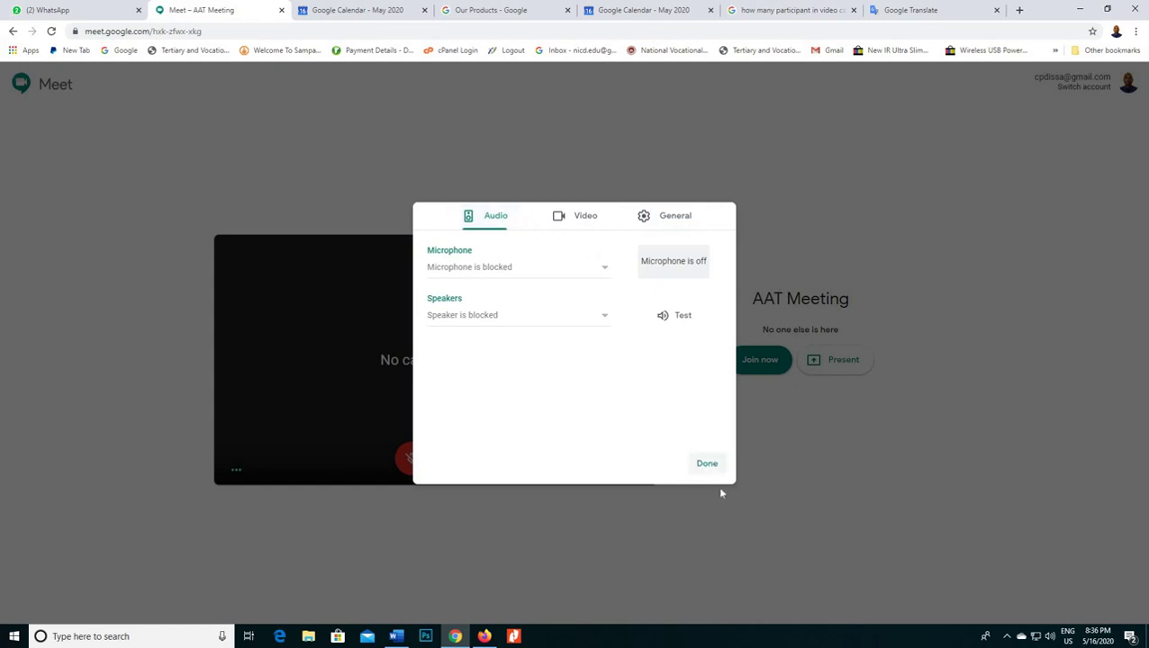
pyautogui.click(722, 492)
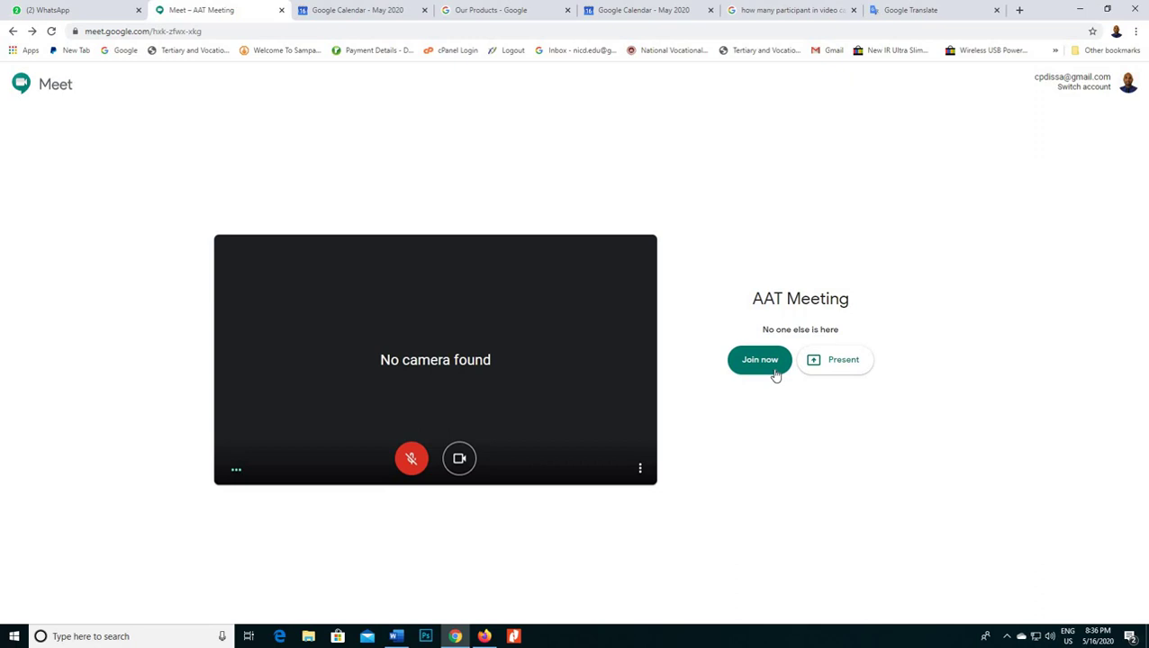
# Start presenting in the AAT Meeting and look through the Chrome tab, entire screen and application window sharing choices.
pyautogui.click(837, 361)
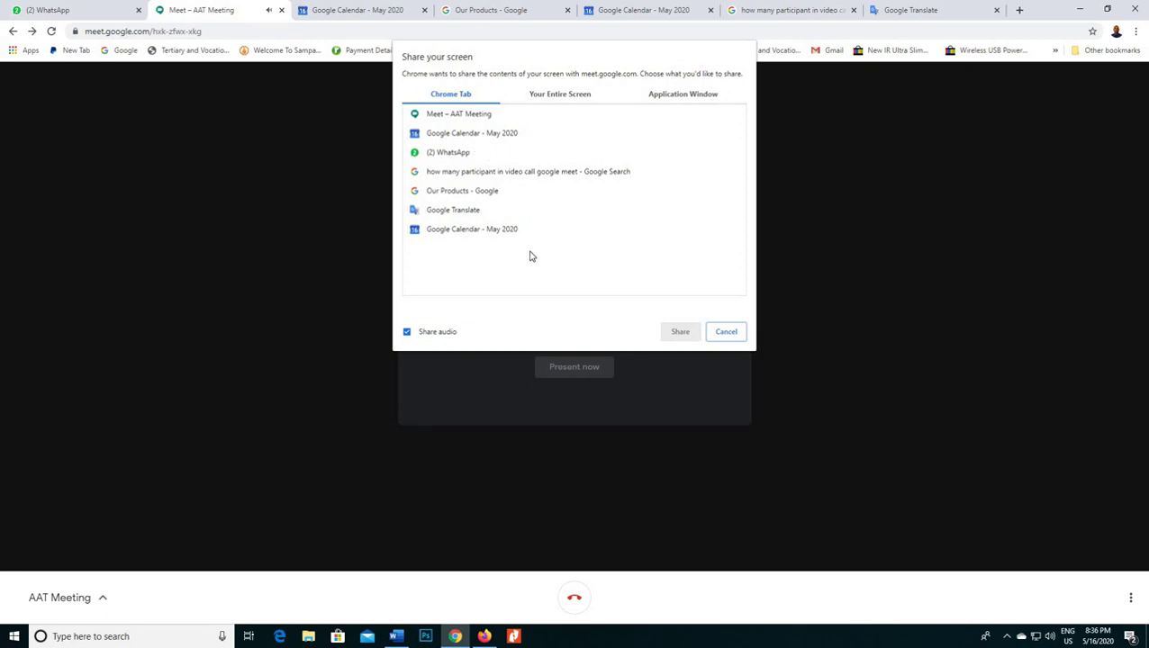
pyautogui.click(475, 137)
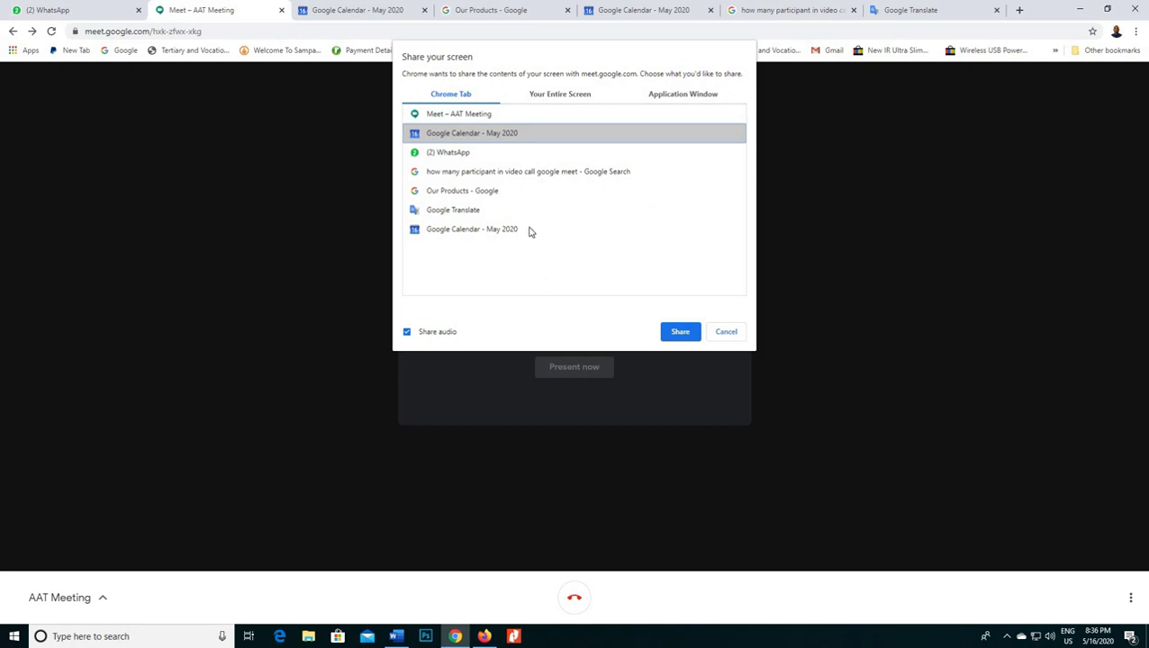
pyautogui.click(491, 176)
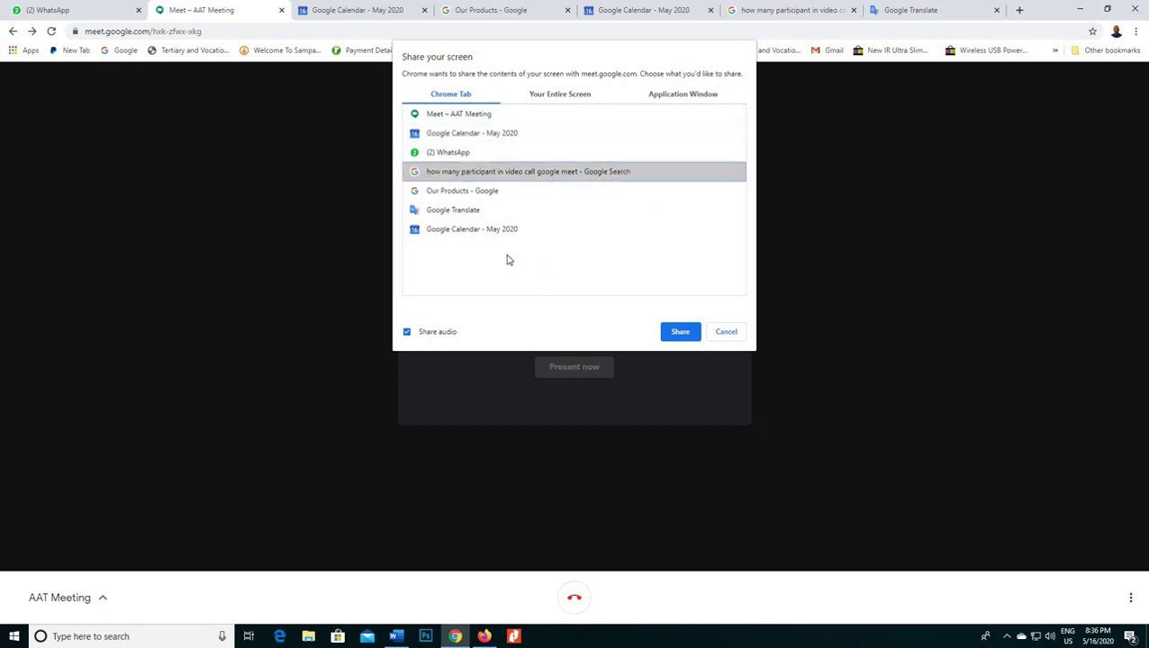
pyautogui.click(479, 211)
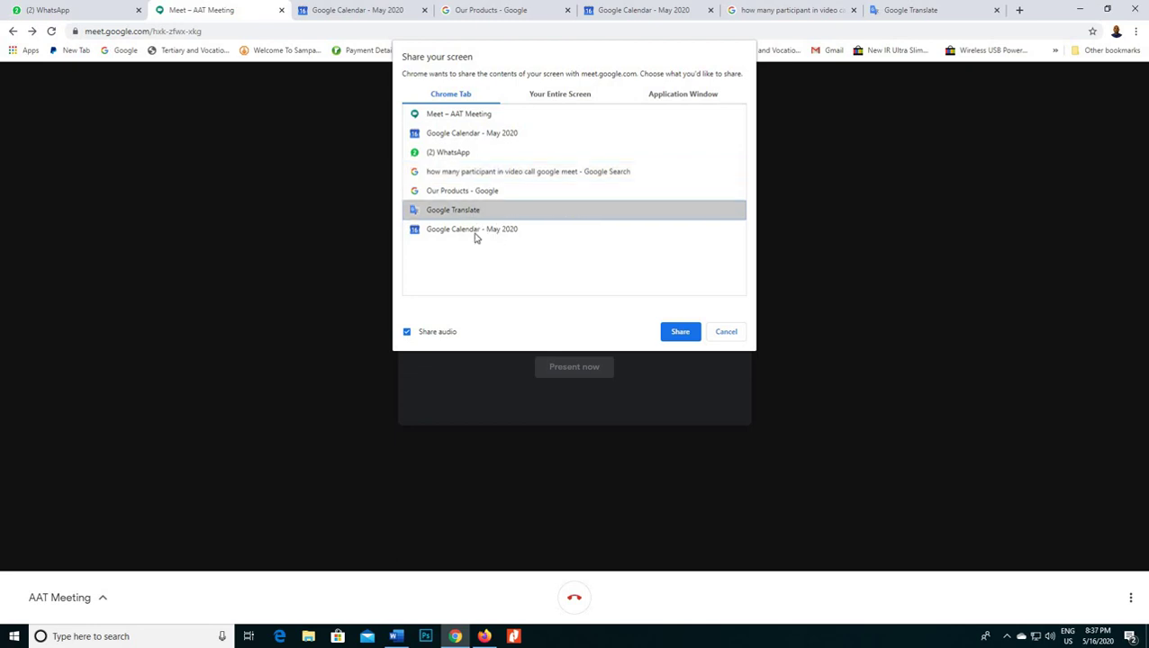
pyautogui.click(476, 232)
pyautogui.click(484, 116)
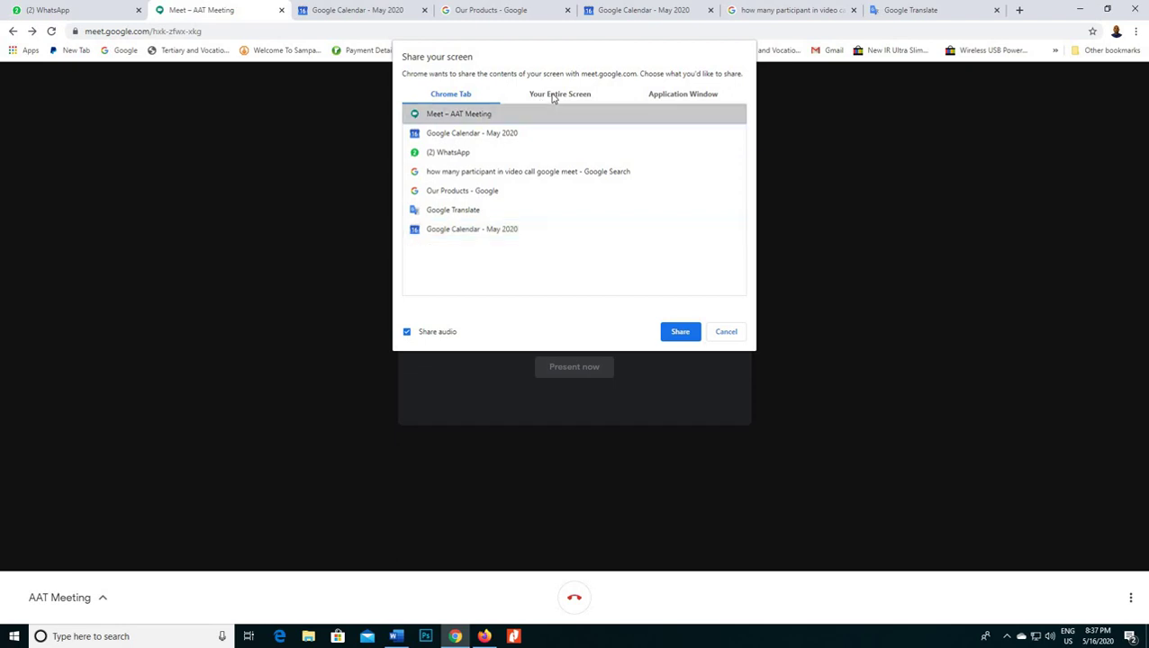
pyautogui.click(557, 95)
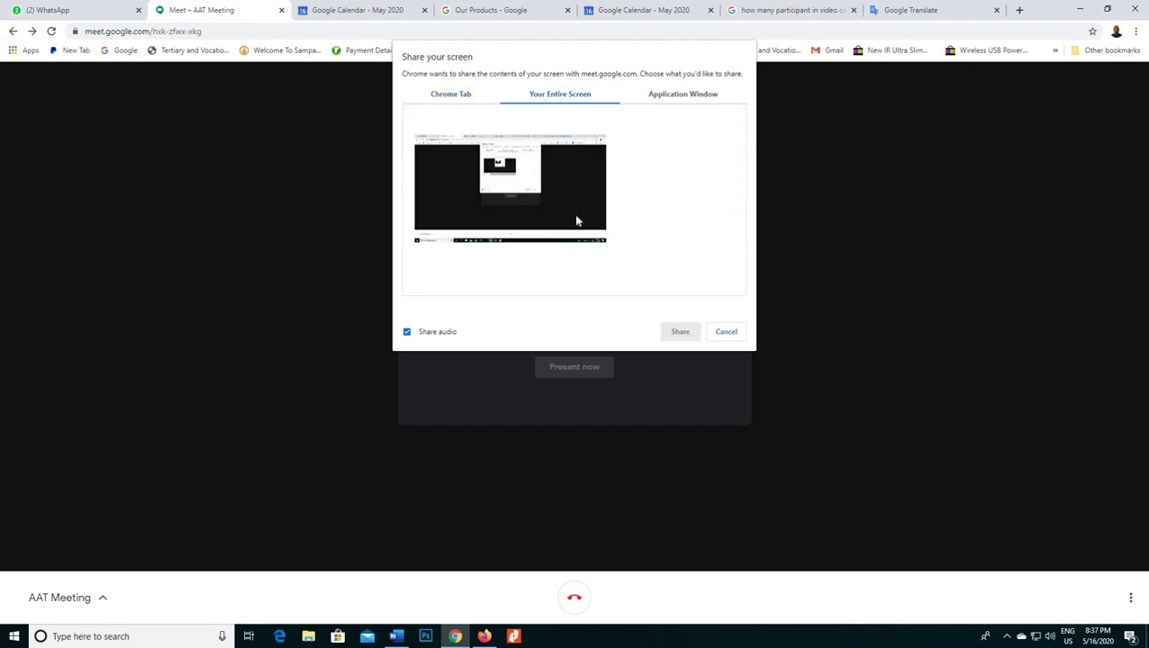
pyautogui.click(677, 98)
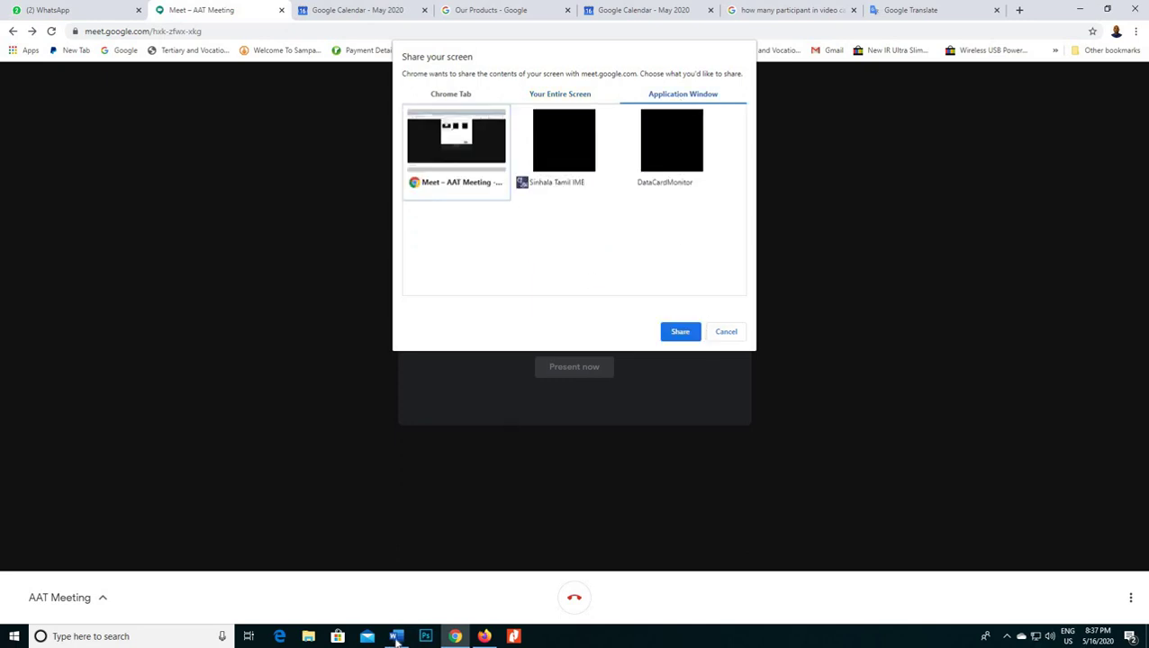
# Bring up the Chartered Business Level I document in Word, return to Meet and share the Meet – AAT Meeting Chrome window.
pyautogui.click(396, 637)
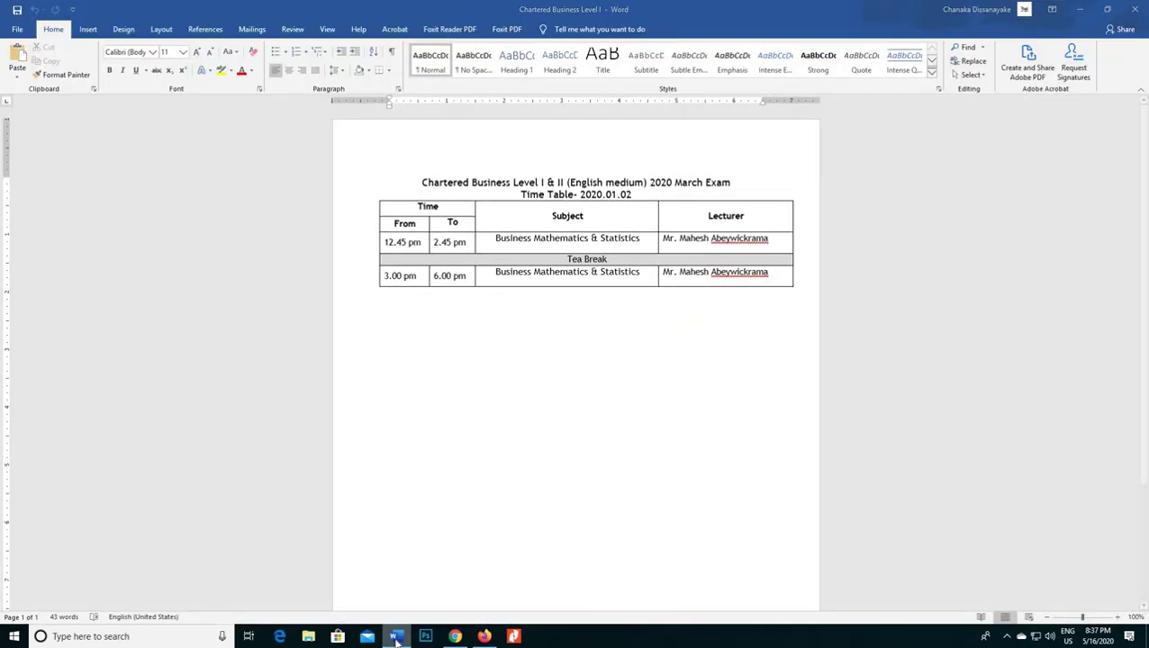
pyautogui.click(396, 636)
pyautogui.click(397, 636)
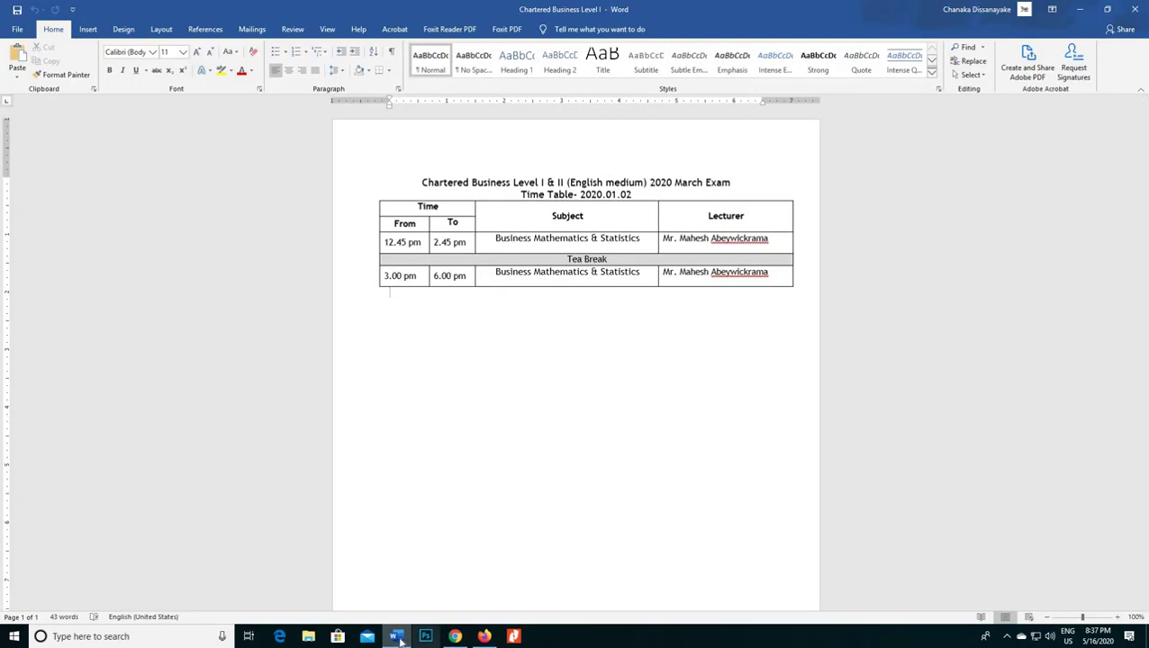
pyautogui.click(397, 637)
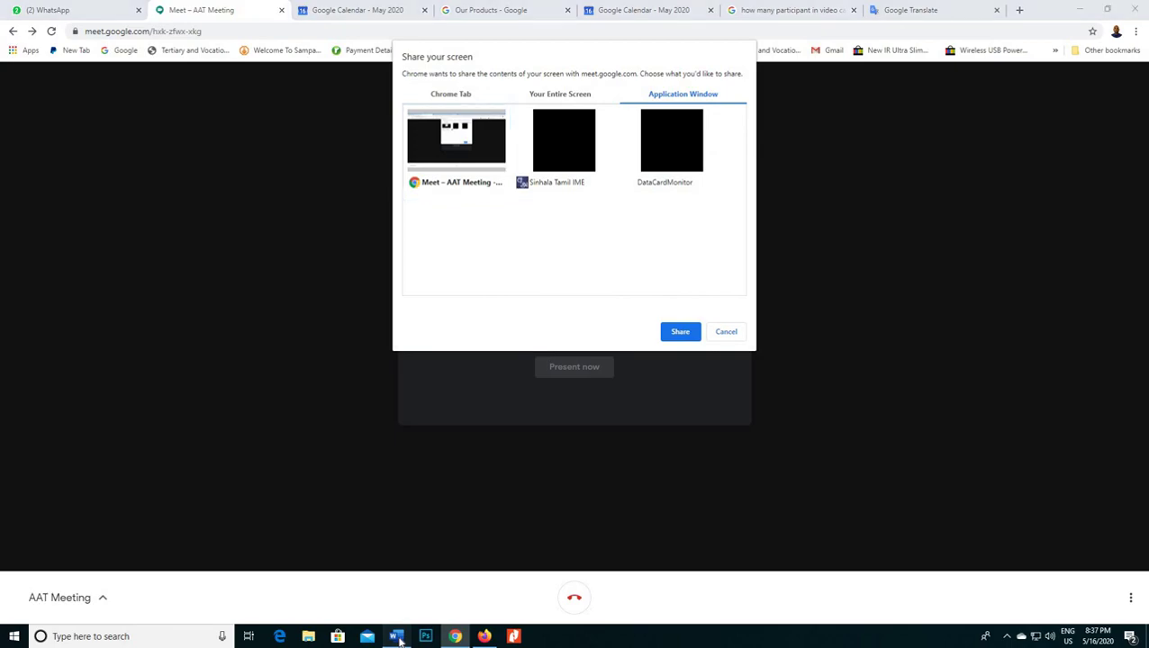
pyautogui.click(396, 637)
pyautogui.click(397, 637)
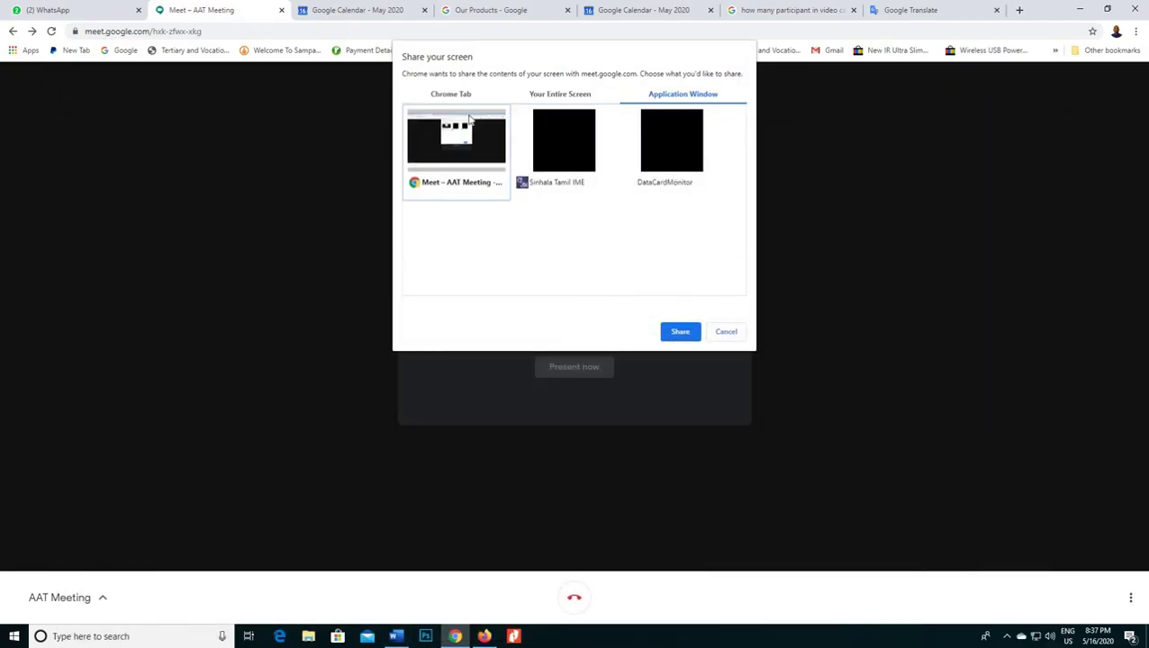
pyautogui.click(680, 332)
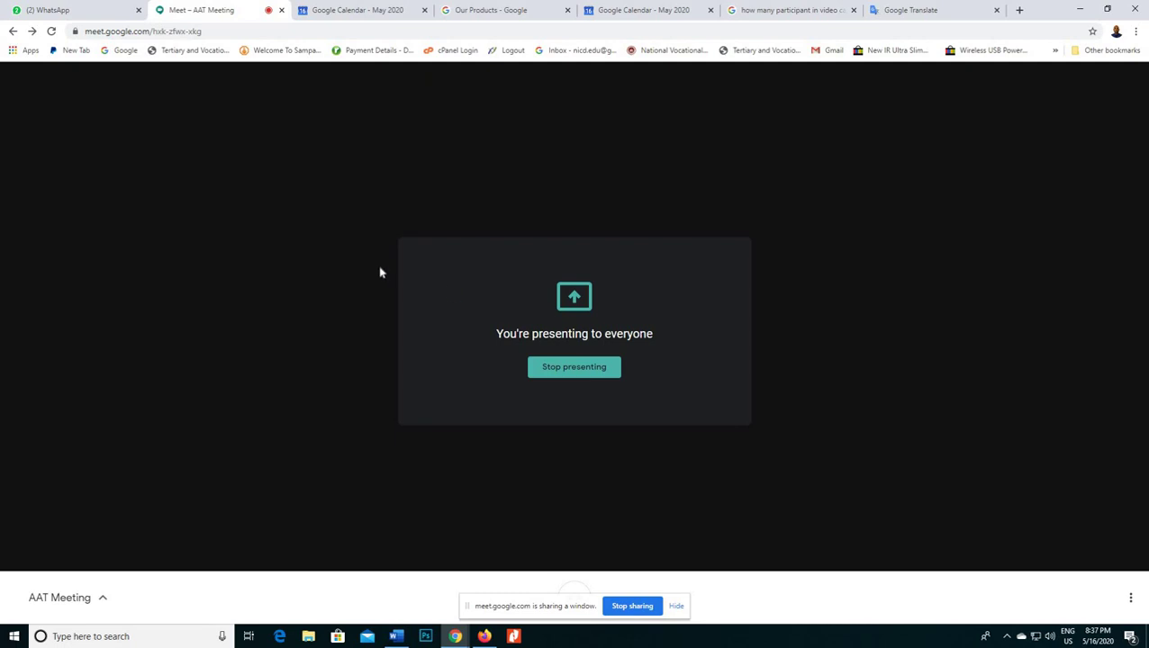
# Stop presenting, reopen and cancel the screen sharing choice, and go back to the Google Meet home page.
pyautogui.click(584, 382)
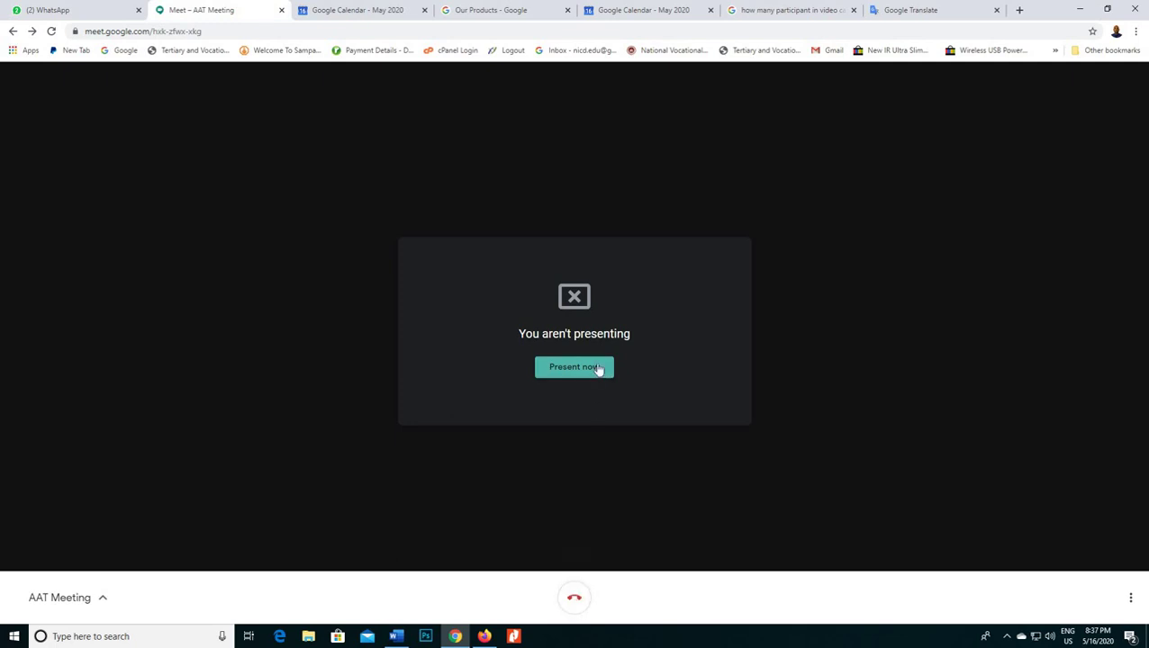
pyautogui.click(603, 371)
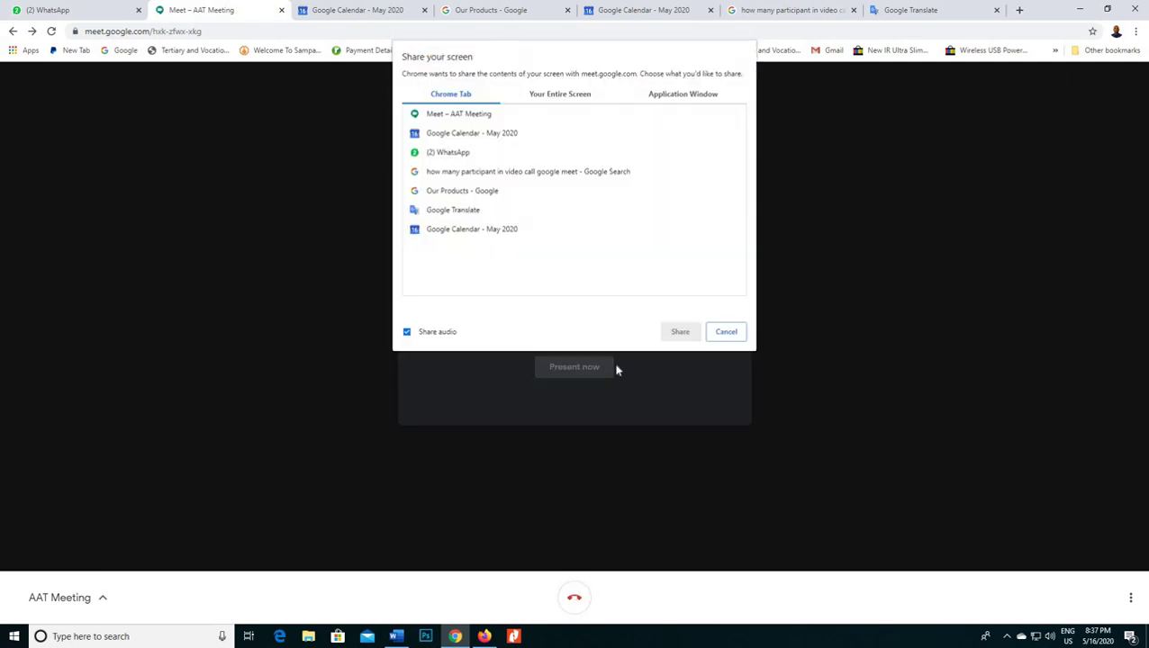
pyautogui.click(738, 335)
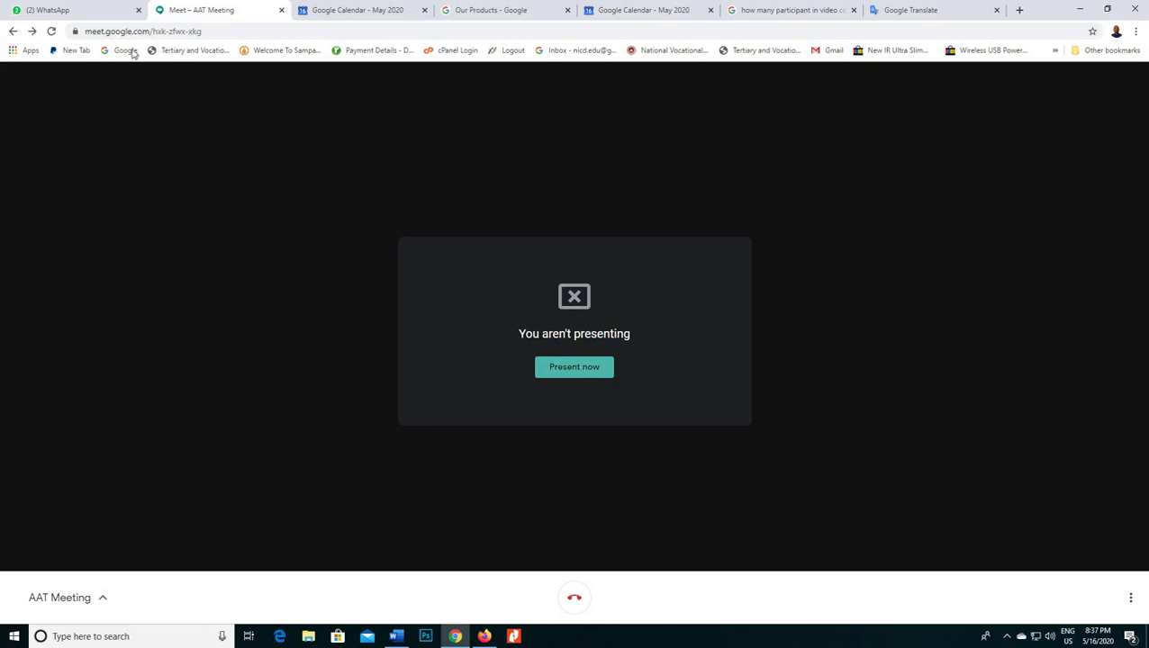
pyautogui.click(14, 32)
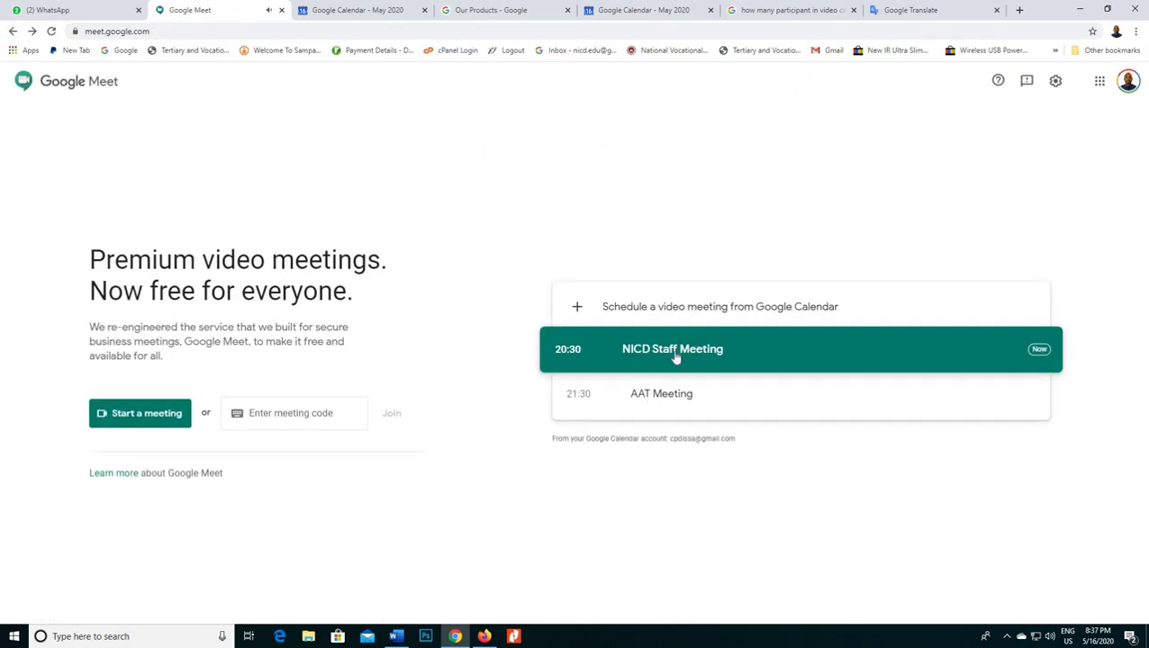
# Open the 20:30 NICD Staff Meeting, dismiss the camera and microphone warning and join the call.
pyautogui.click(675, 356)
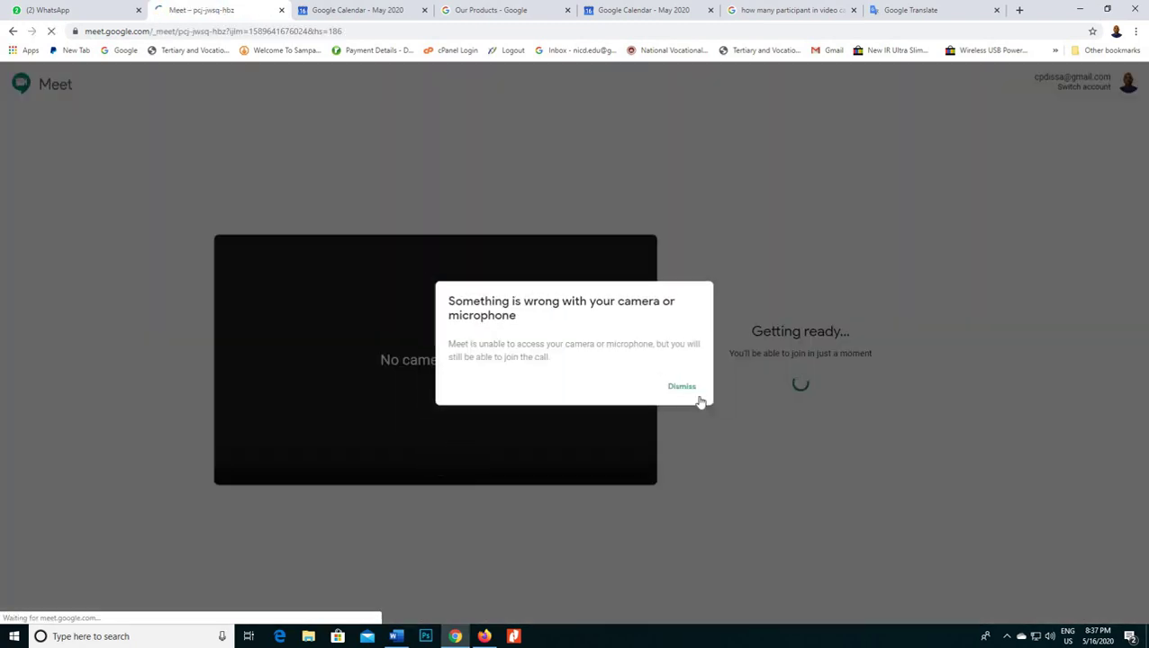
pyautogui.click(694, 396)
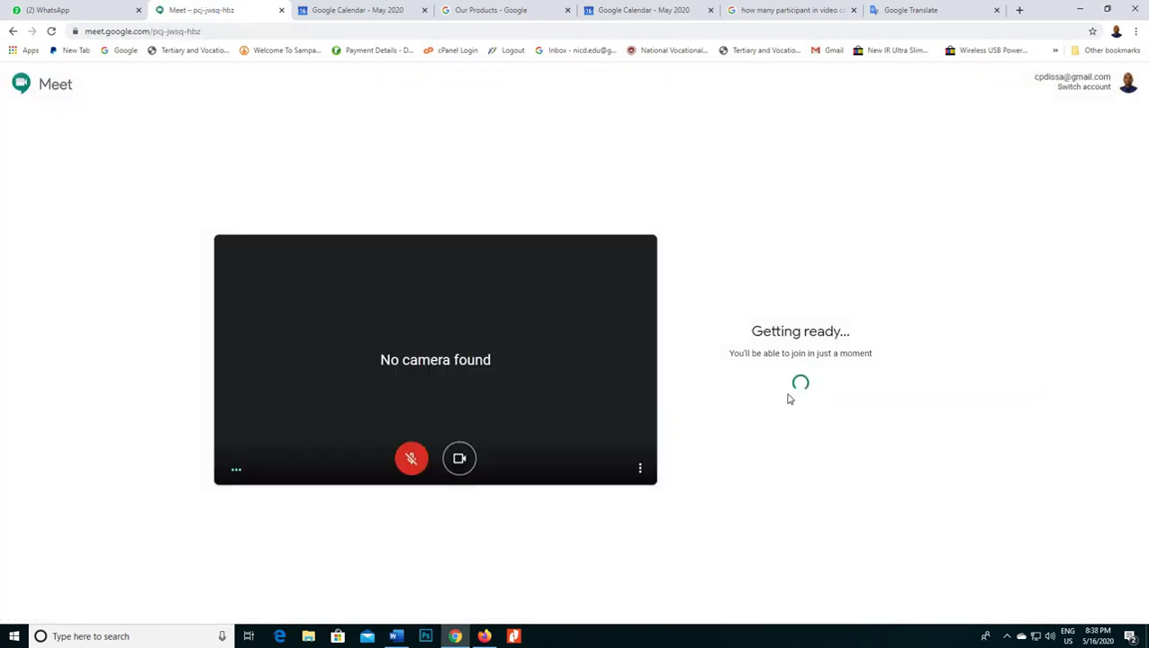
pyautogui.click(770, 365)
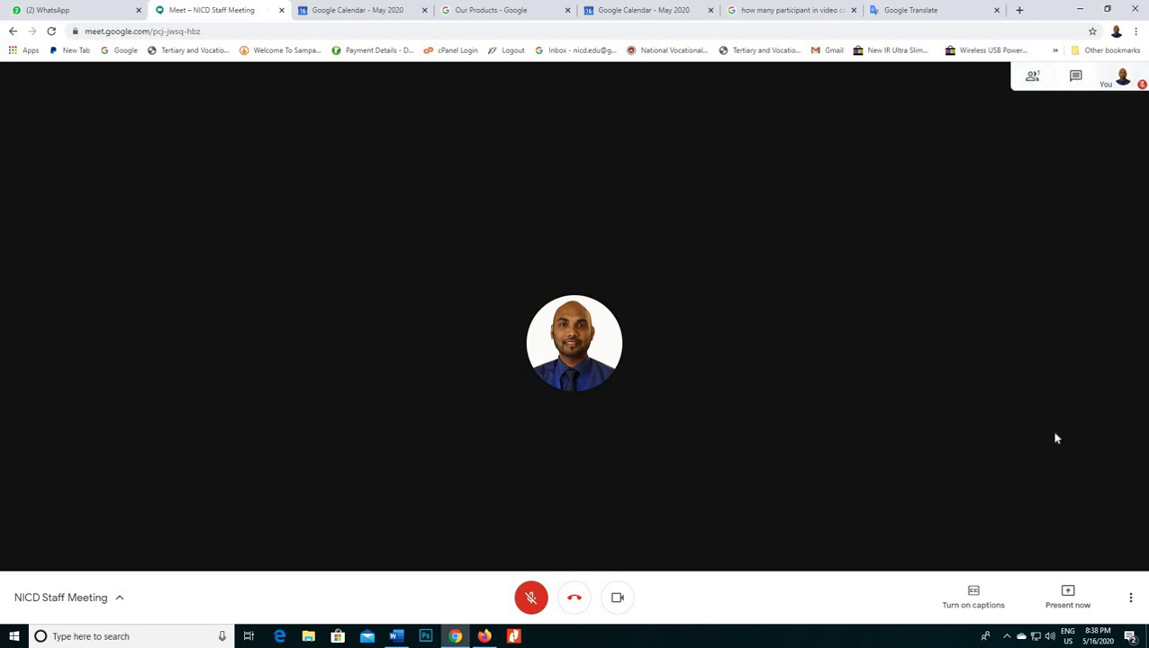
# Send the chat message "gfgjgfj4" to everyone in the NICD Staff Meeting and open the list of people.
pyautogui.click(1080, 79)
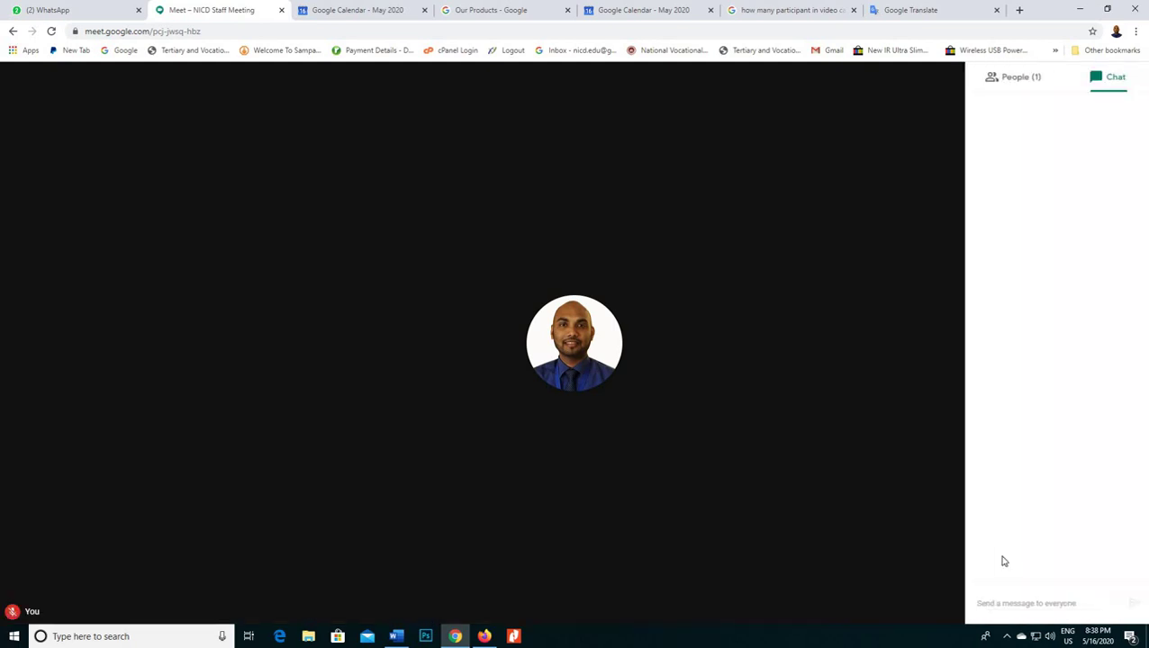
pyautogui.write('gfgjgfj')
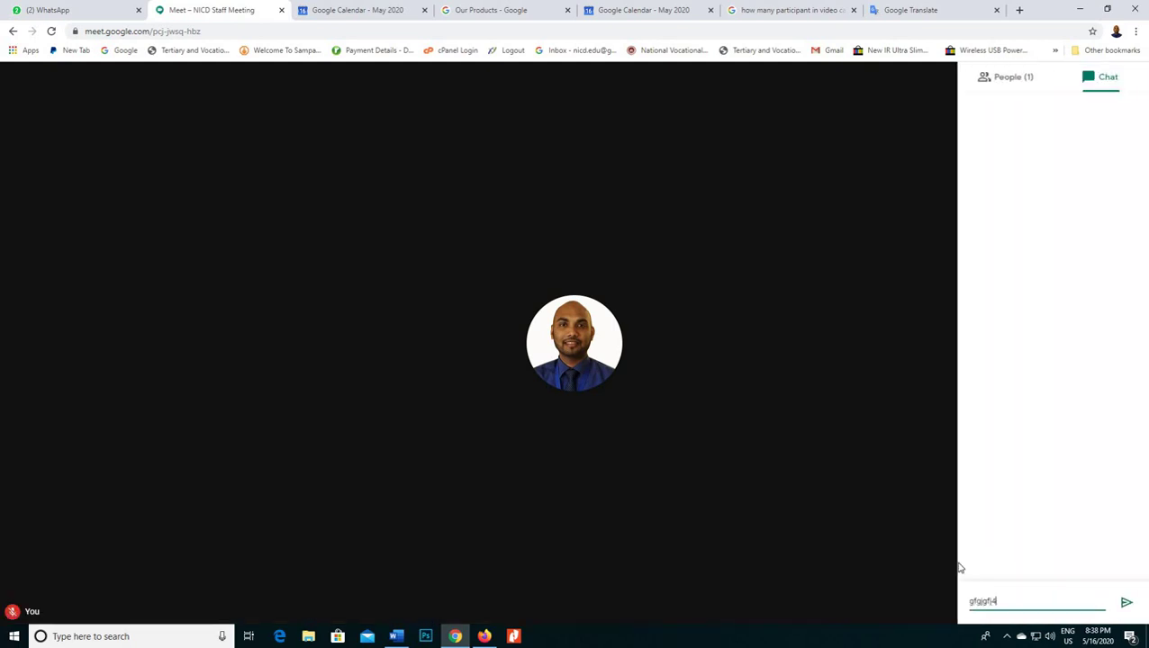
pyautogui.press('Return')
pyautogui.click(997, 83)
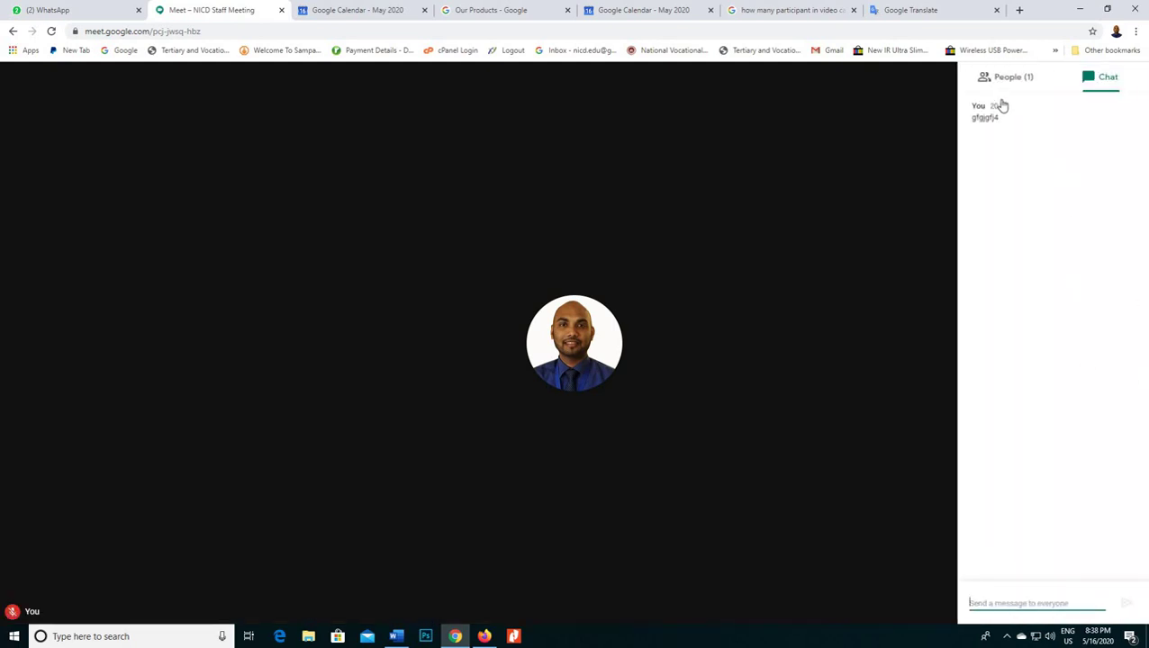